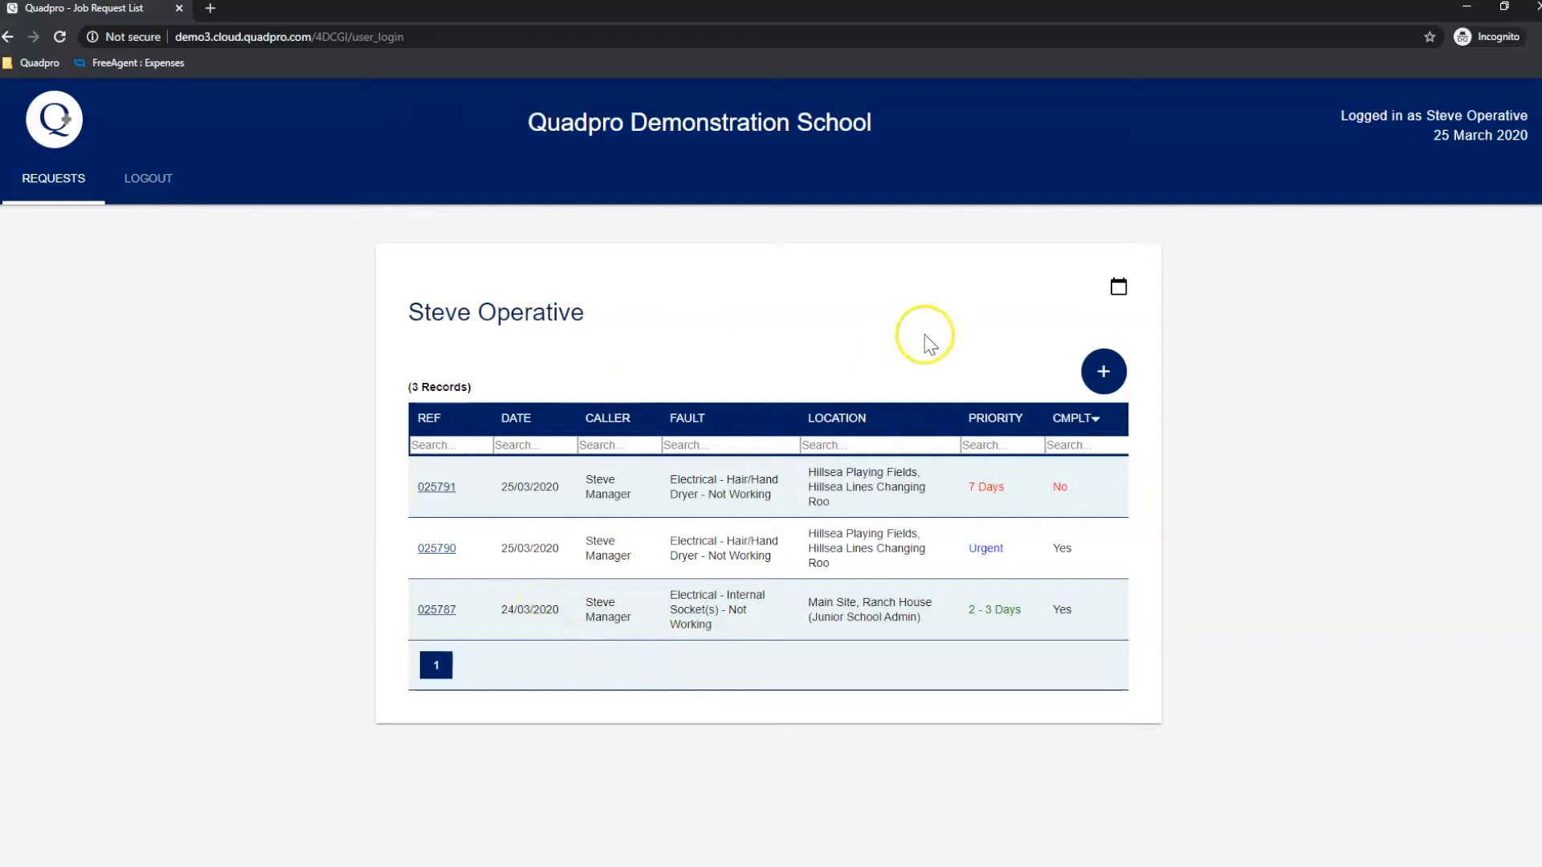
- Open the electrical job for Hillsea Lines Changing Rooms from the operative's resource calendar
{"action": "left_click", "coordinate": [1121, 288]}
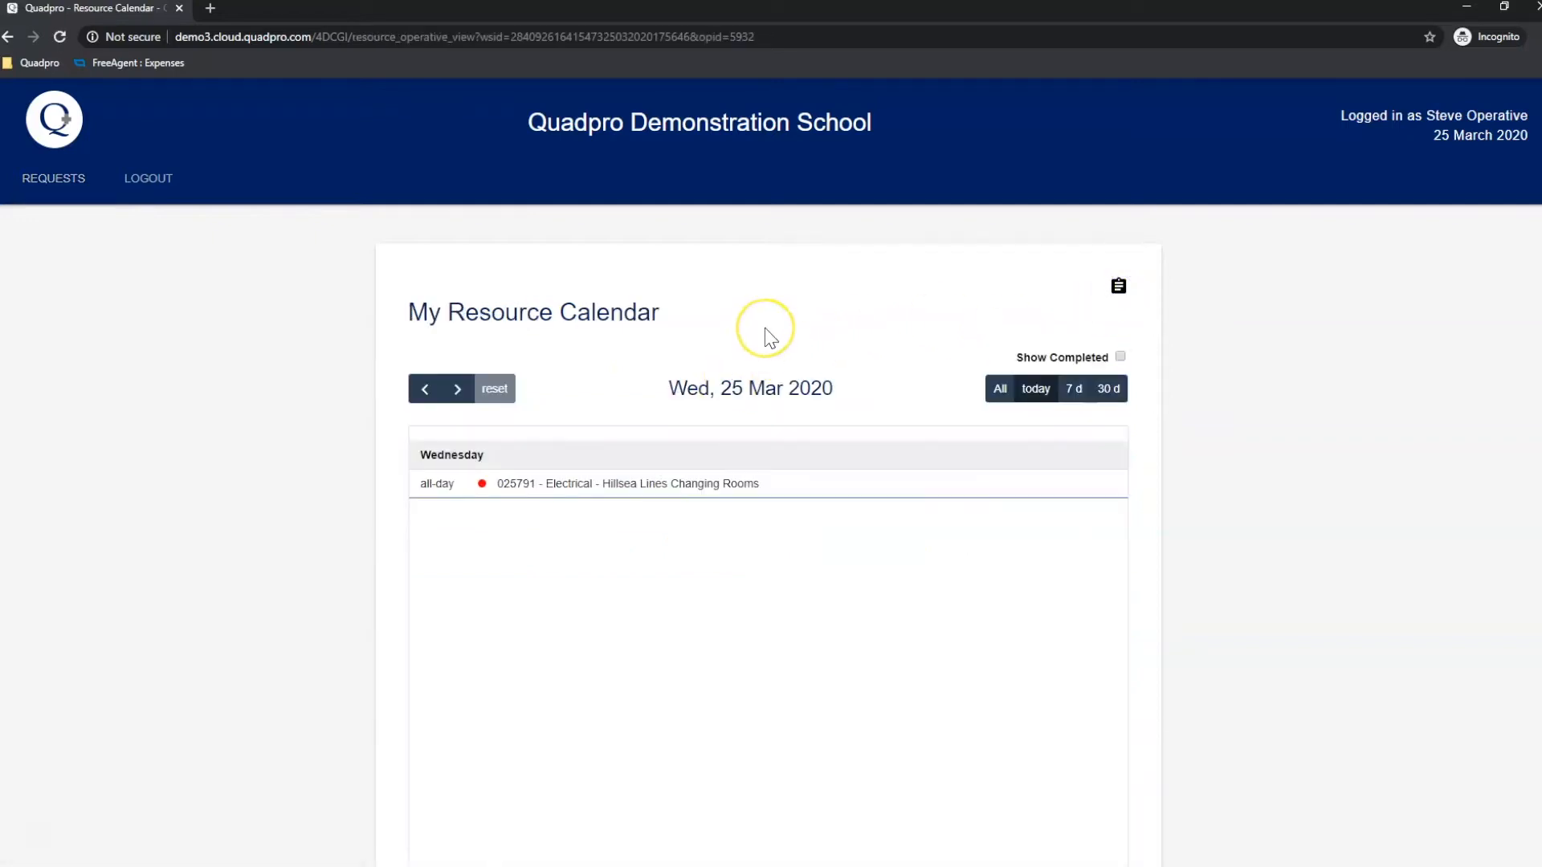
{"action": "scroll", "coordinate": [768, 337], "scroll_direction": "down", "scroll_amount": 1}
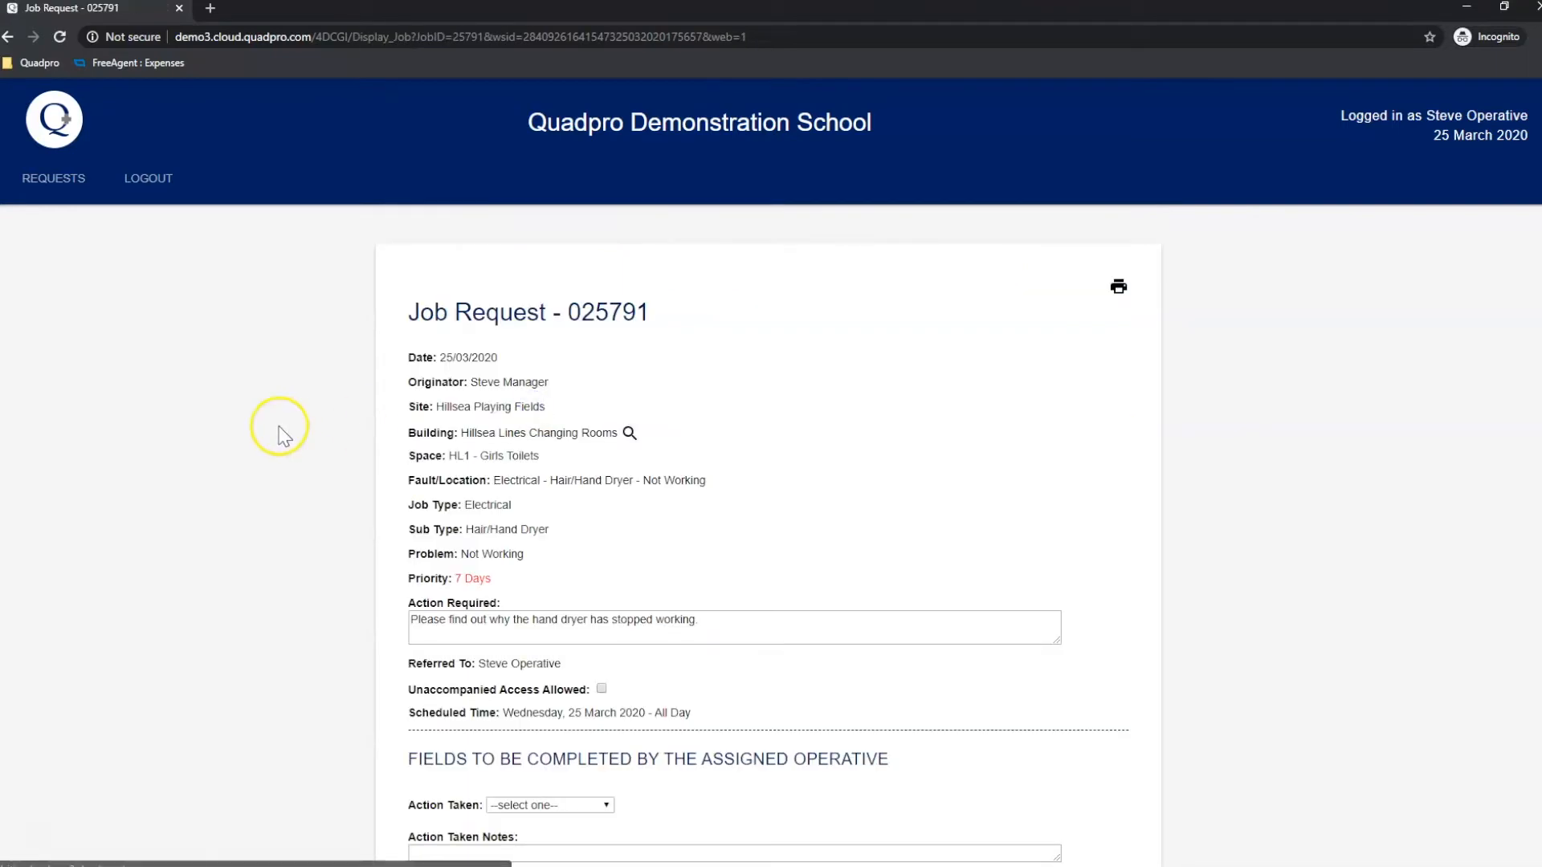
- Review the job request's details and operative fields, and view the building plan for its location
{"action": "scroll", "coordinate": [285, 406], "scroll_direction": "down", "scroll_amount": 2}
{"action": "scroll", "coordinate": [286, 404], "scroll_direction": "up", "scroll_amount": 2}
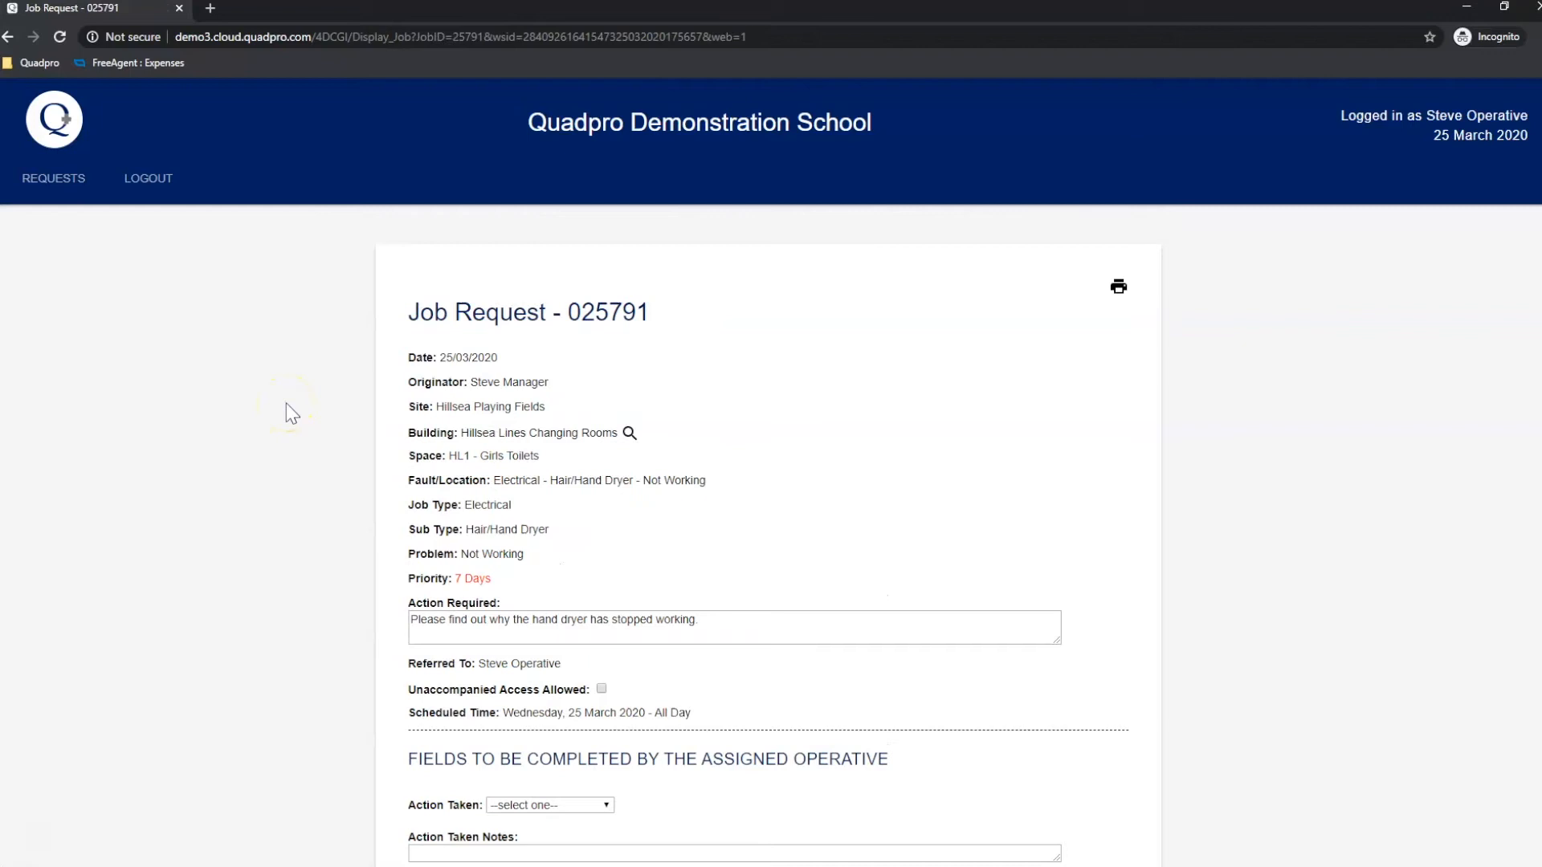
{"action": "scroll", "coordinate": [286, 403], "scroll_direction": "down", "scroll_amount": 3}
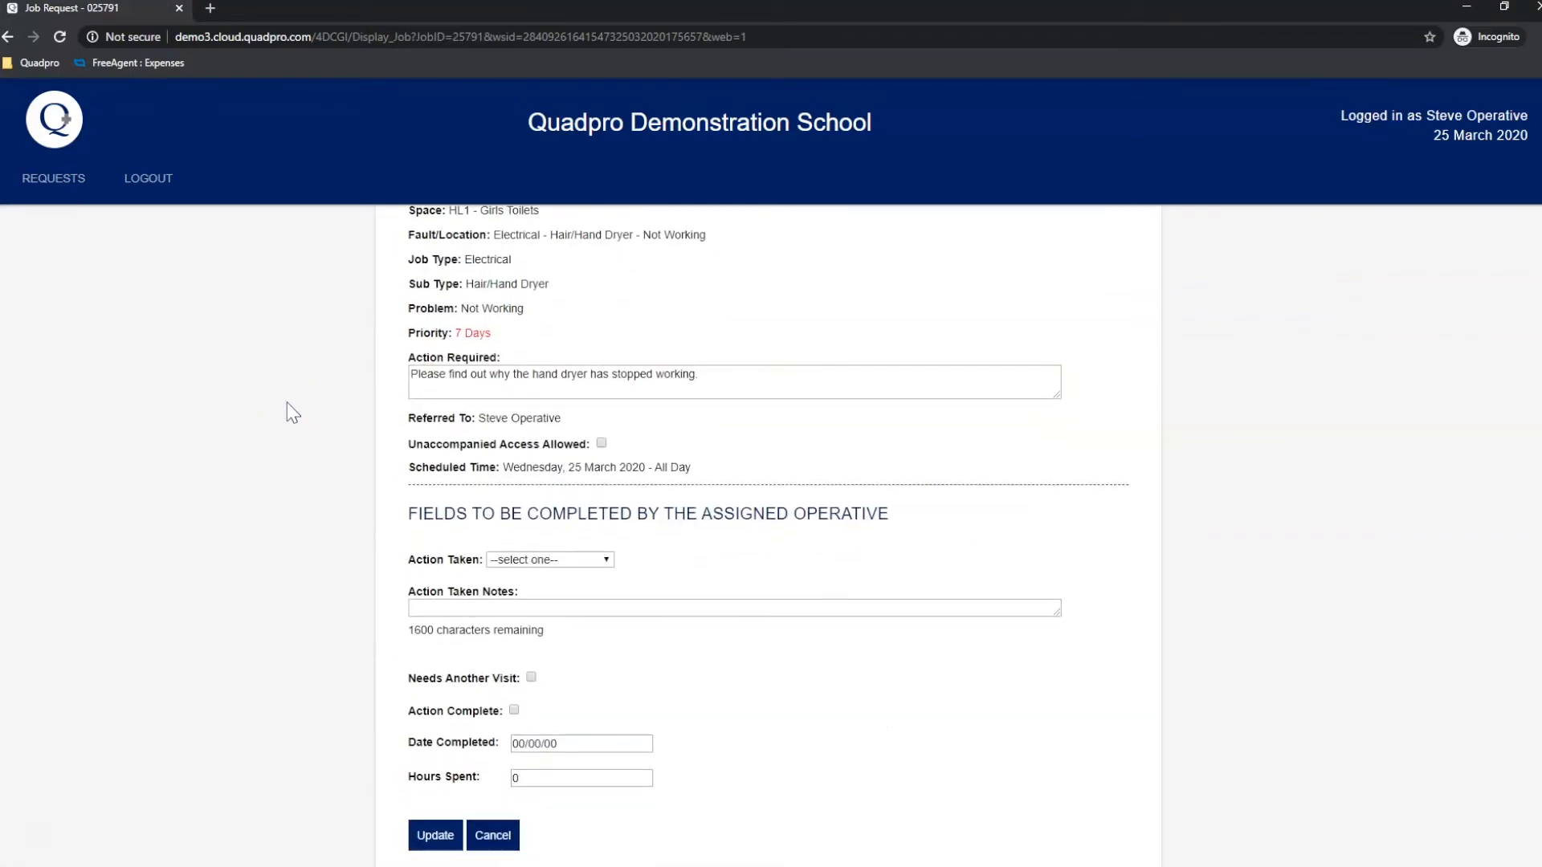
{"action": "scroll", "coordinate": [293, 411], "scroll_direction": "up", "scroll_amount": 2}
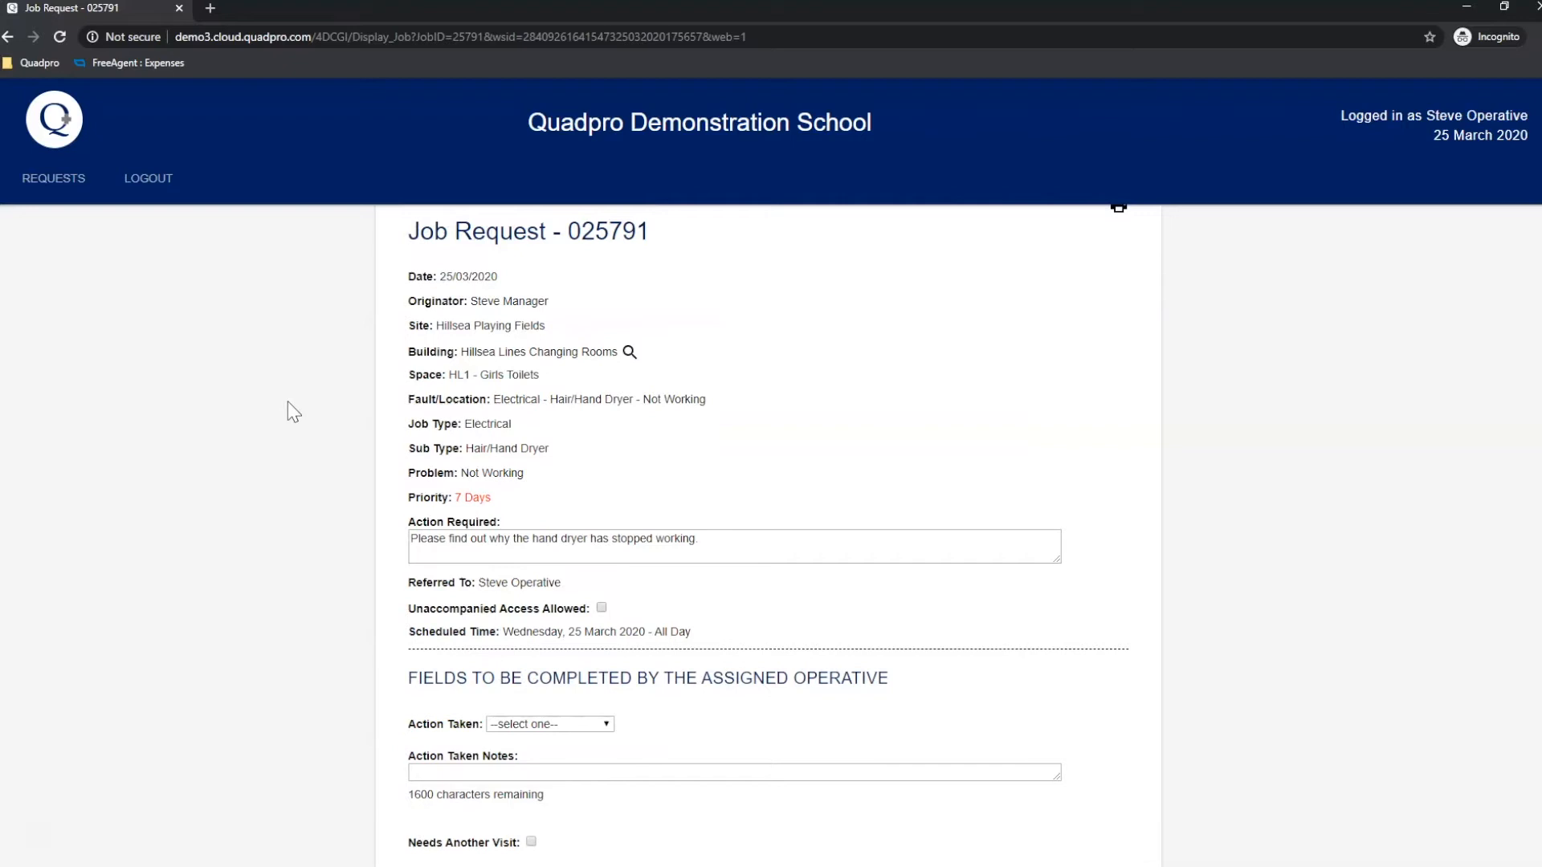
{"action": "scroll", "coordinate": [664, 437], "scroll_direction": "up", "scroll_amount": 1}
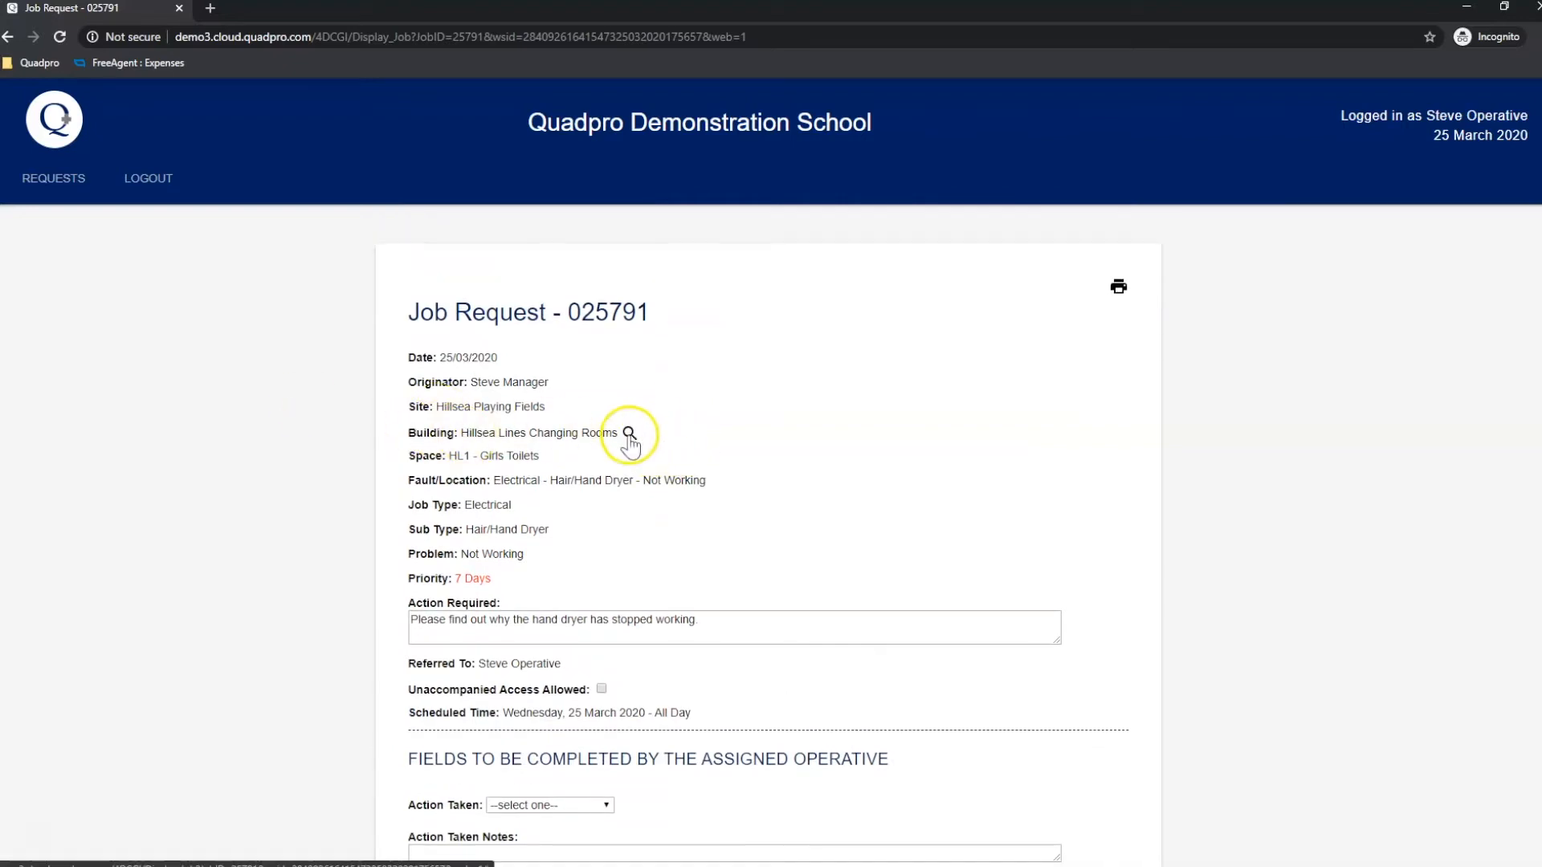
{"action": "left_click", "coordinate": [629, 434]}
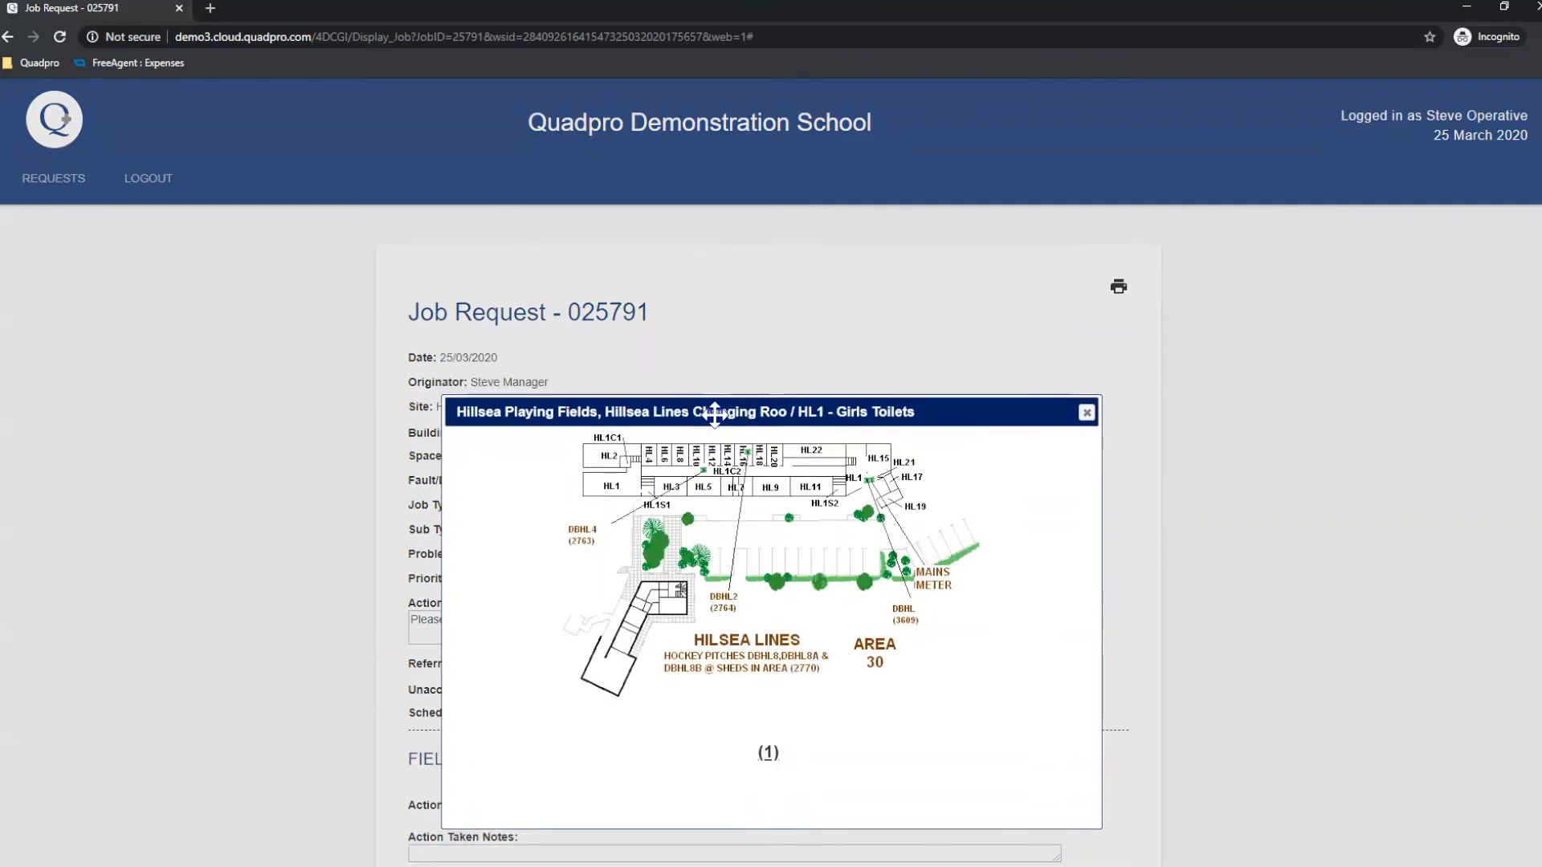
{"action": "left_click", "coordinate": [1086, 411]}
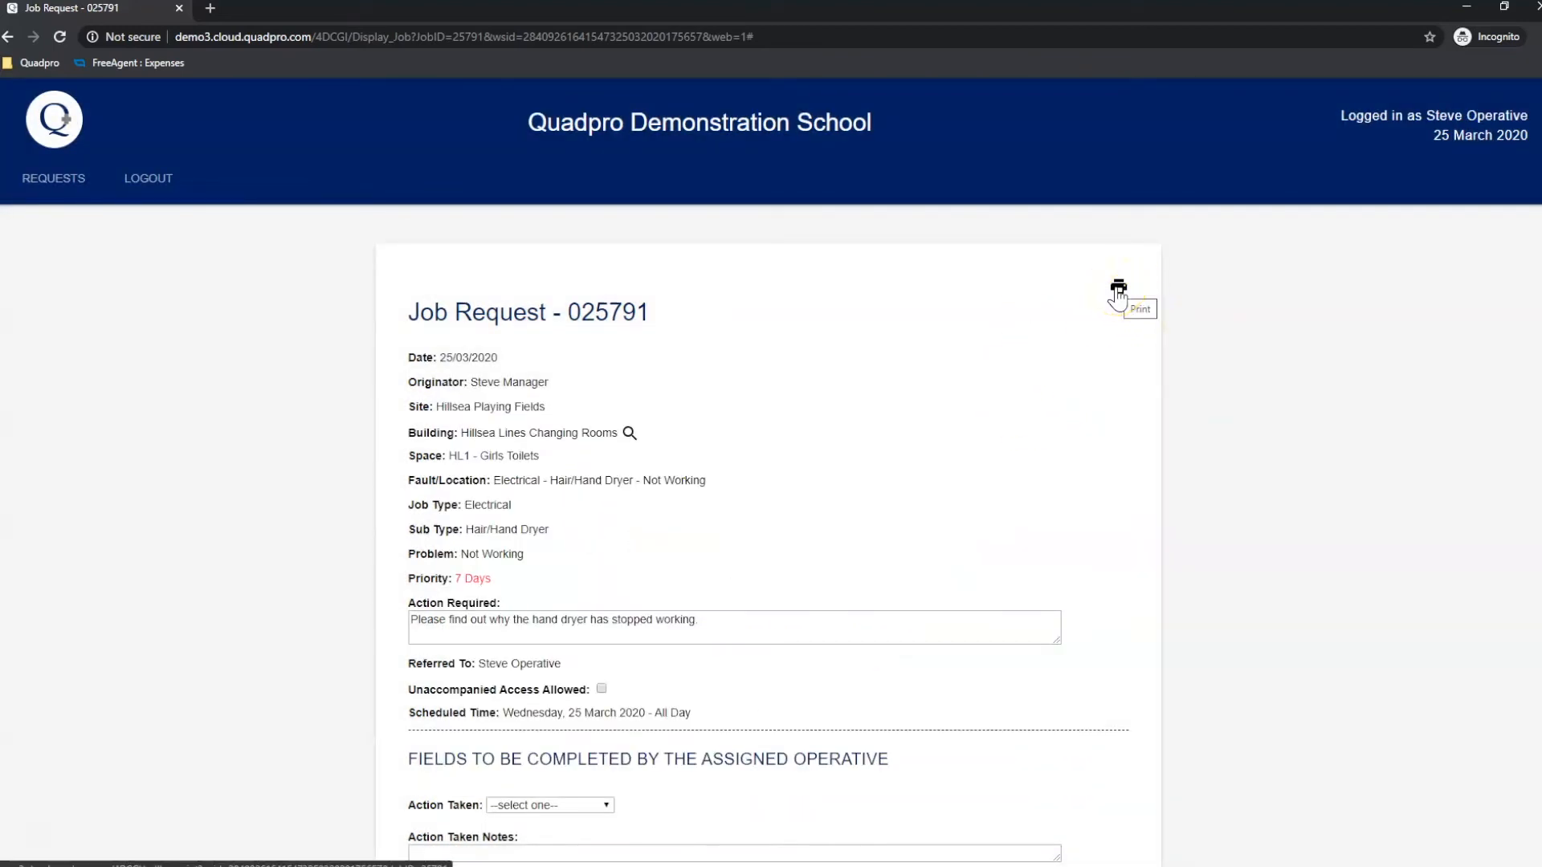
- Print the job request's call log detail report and close the report
{"action": "left_click", "coordinate": [1117, 290]}
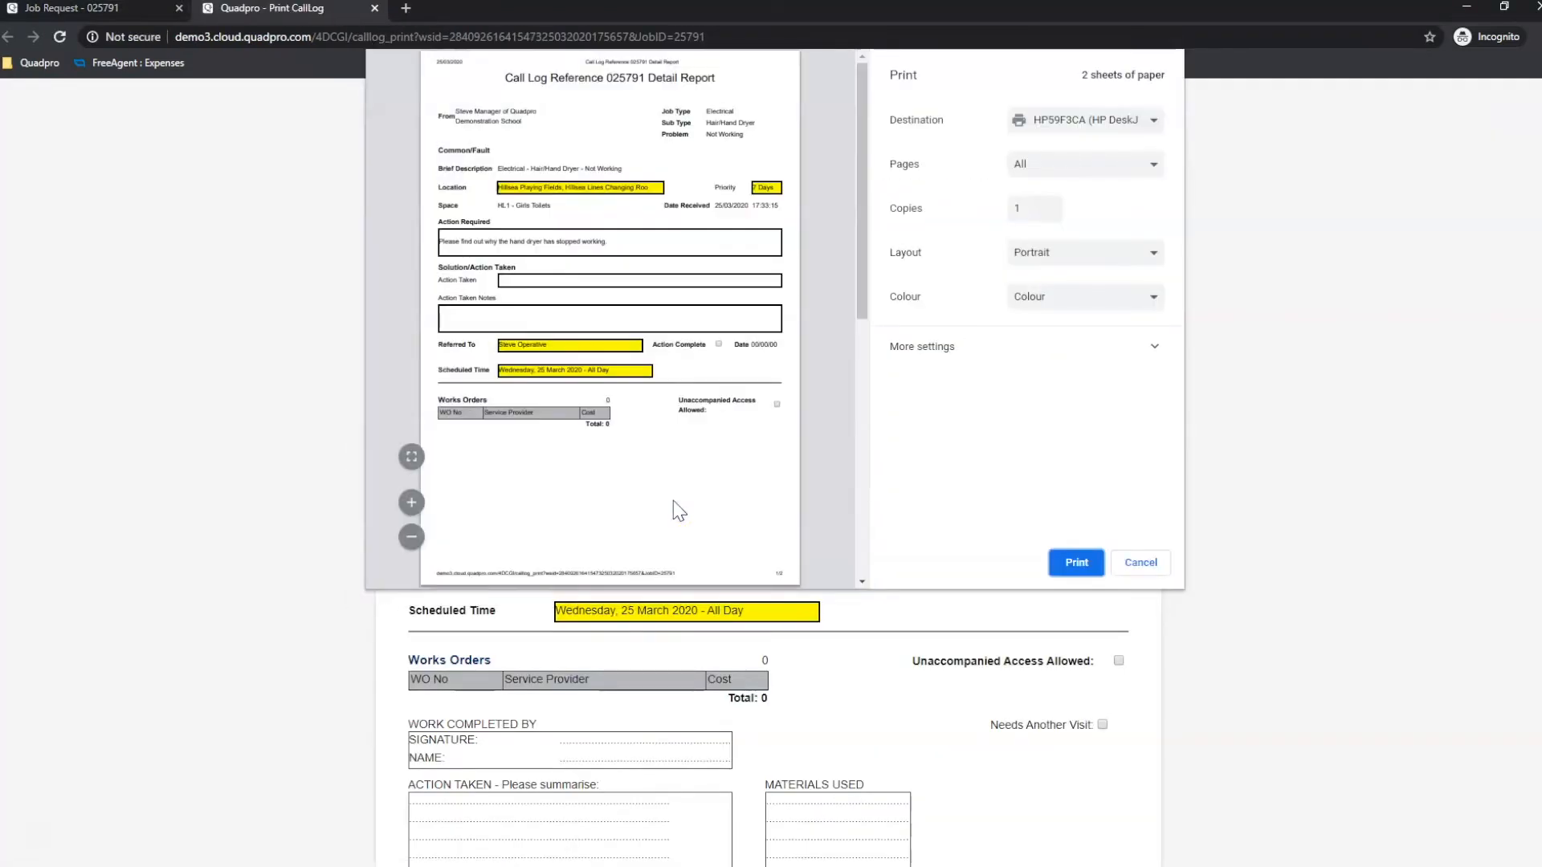
{"action": "left_click", "coordinate": [1077, 565]}
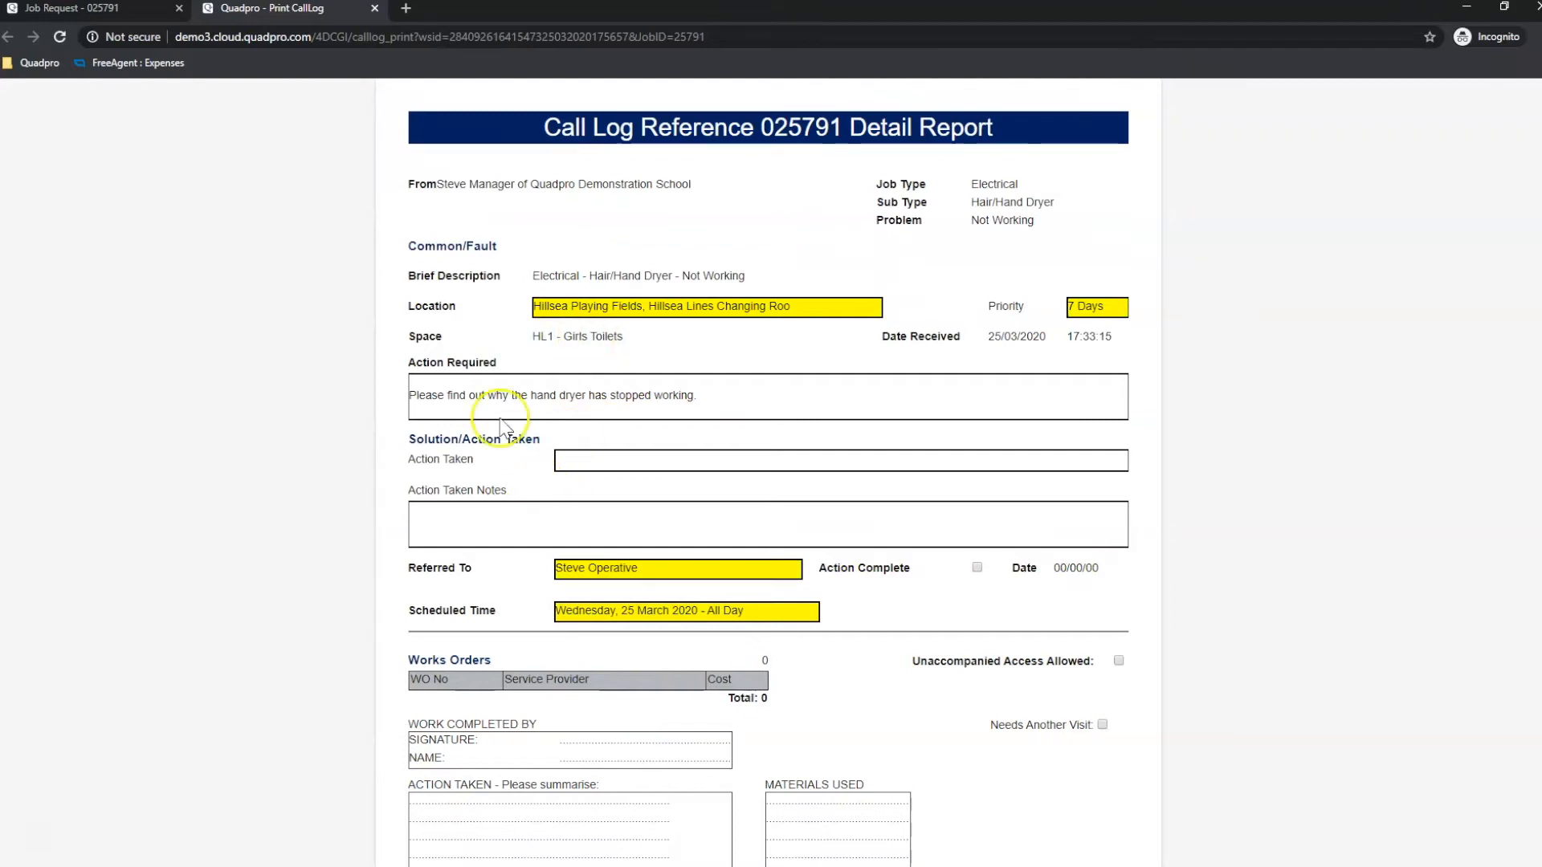
{"action": "left_click", "coordinate": [374, 9]}
- Set the job request's Action Taken to Job Completed
{"action": "scroll", "coordinate": [757, 560], "scroll_direction": "down", "scroll_amount": 4}
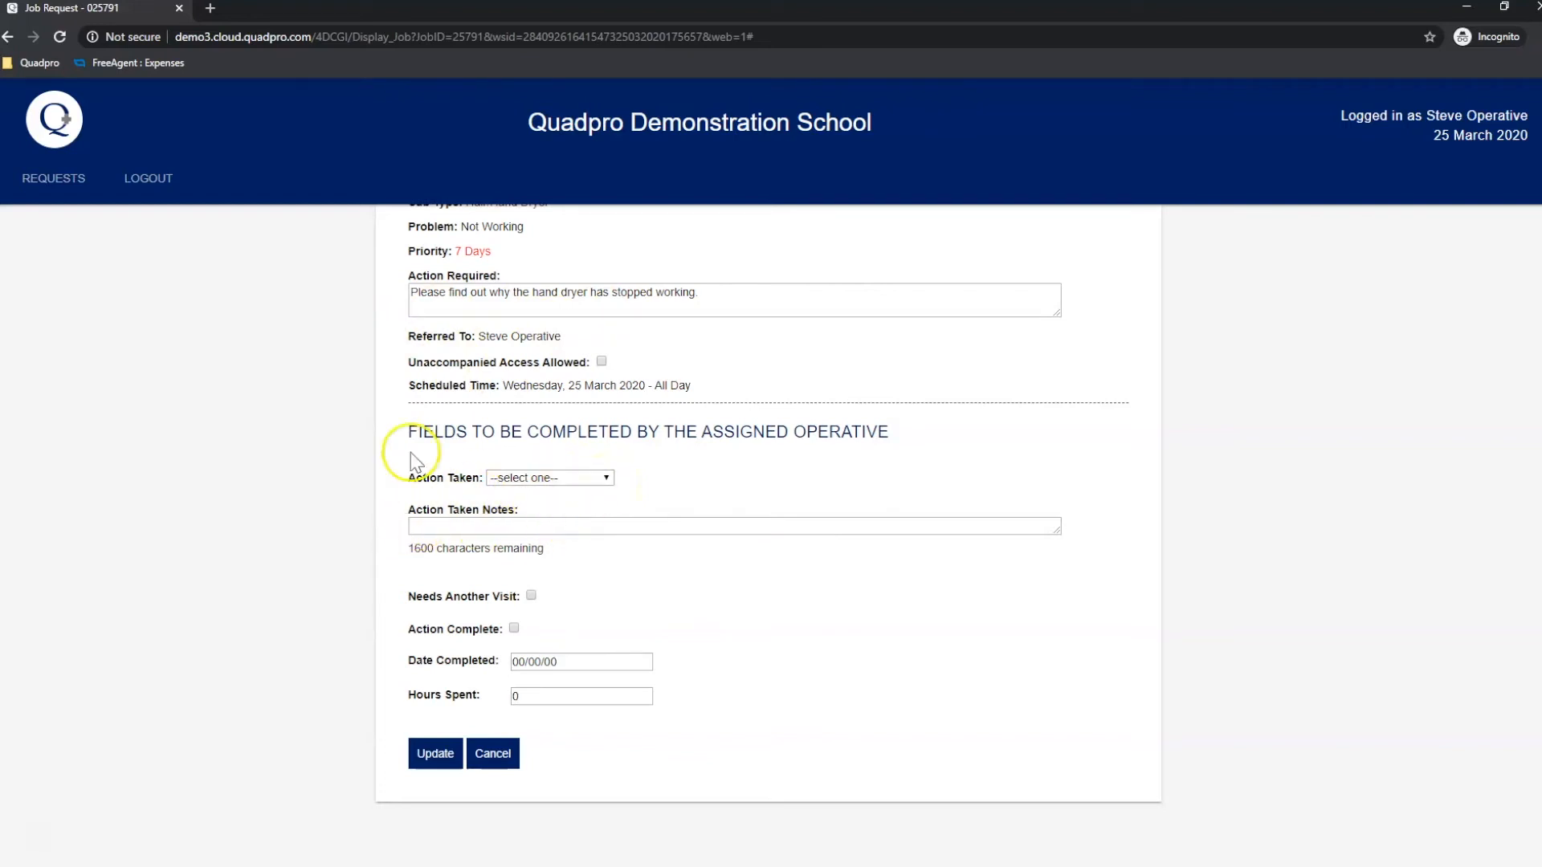
{"action": "left_click", "coordinate": [565, 478]}
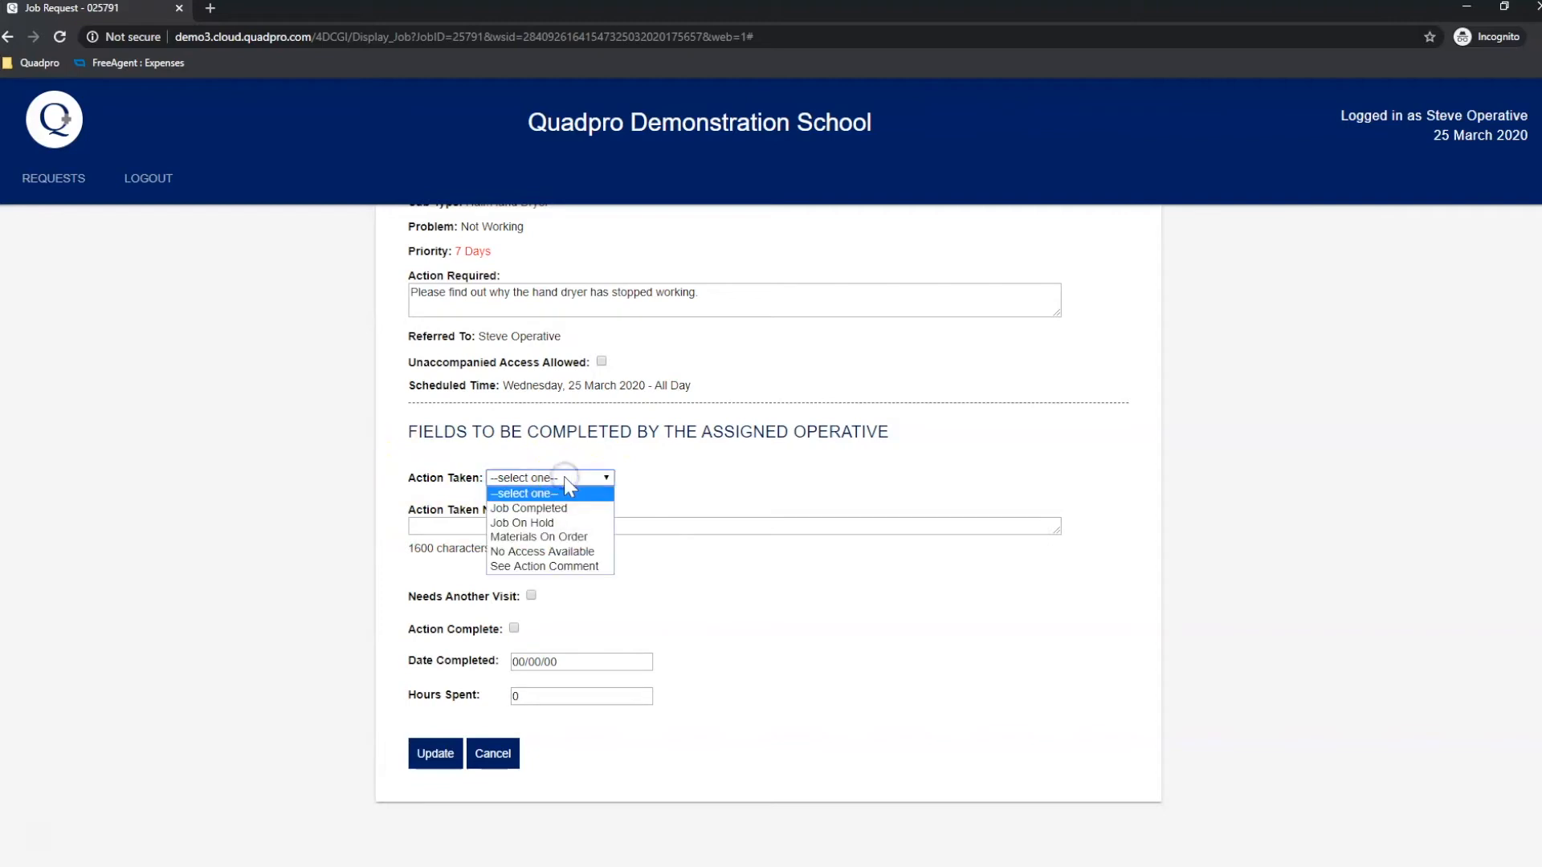
{"action": "left_click", "coordinate": [578, 510]}
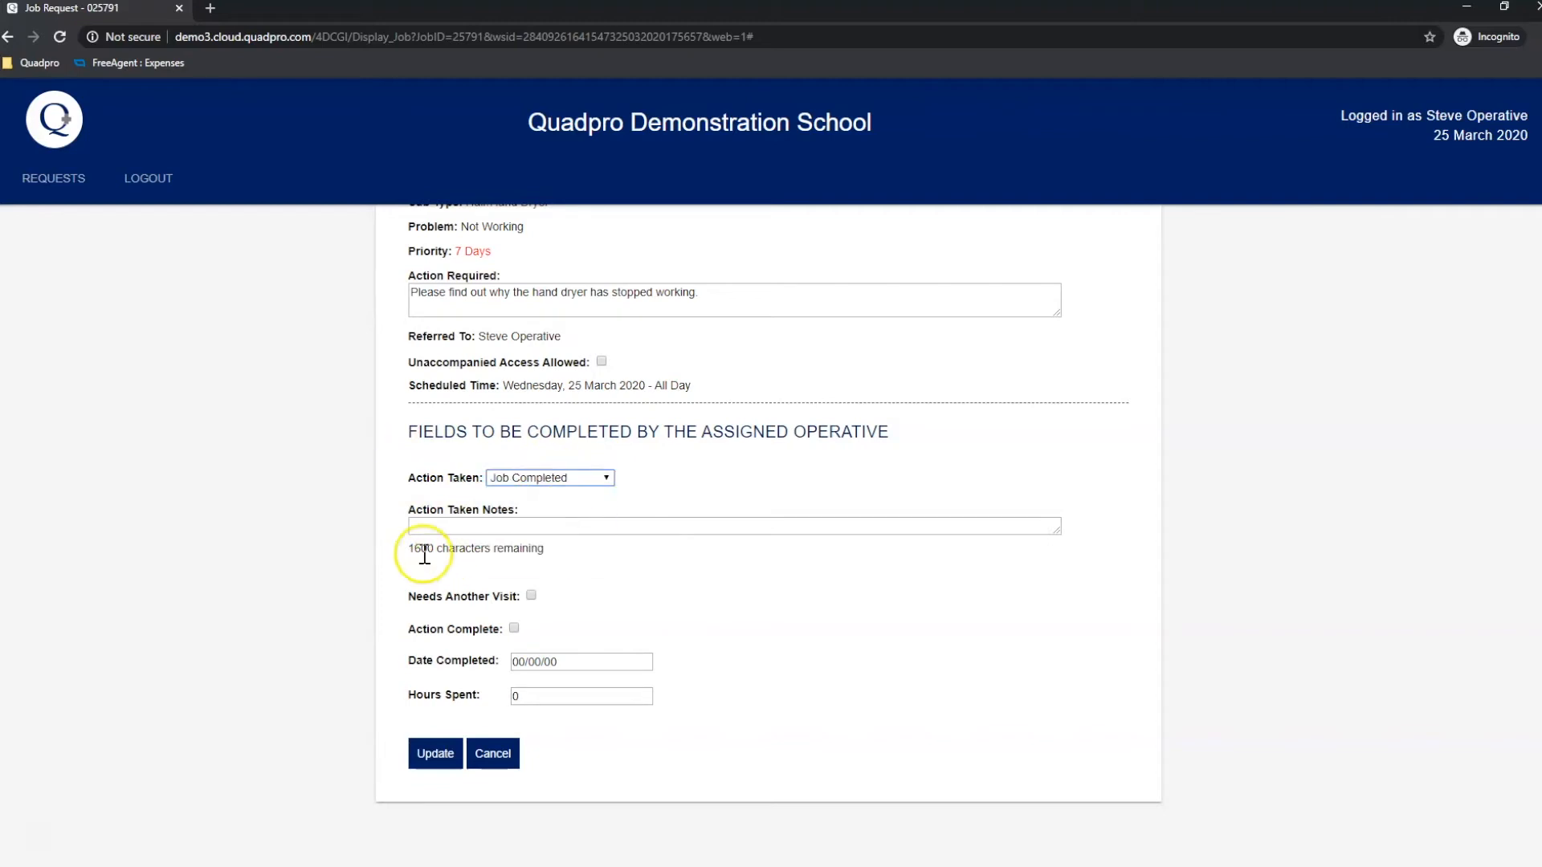
- Check the job request's details and enter "The fuse needed replacing." as the Action Taken Notes
{"action": "scroll", "coordinate": [426, 562], "scroll_direction": "up", "scroll_amount": 2}
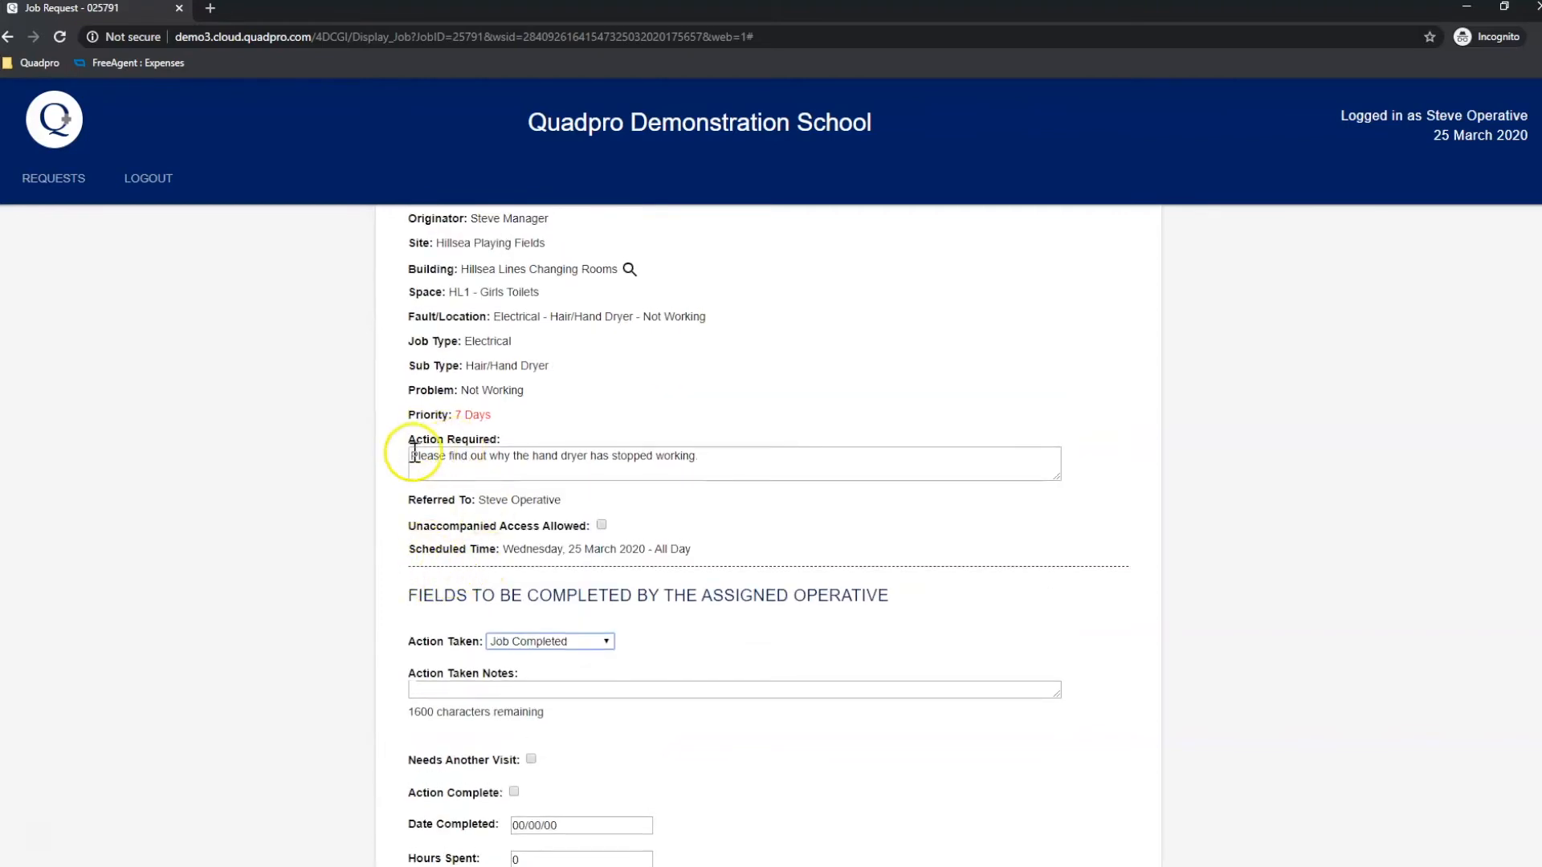
{"action": "scroll", "coordinate": [740, 447], "scroll_direction": "up", "scroll_amount": 1}
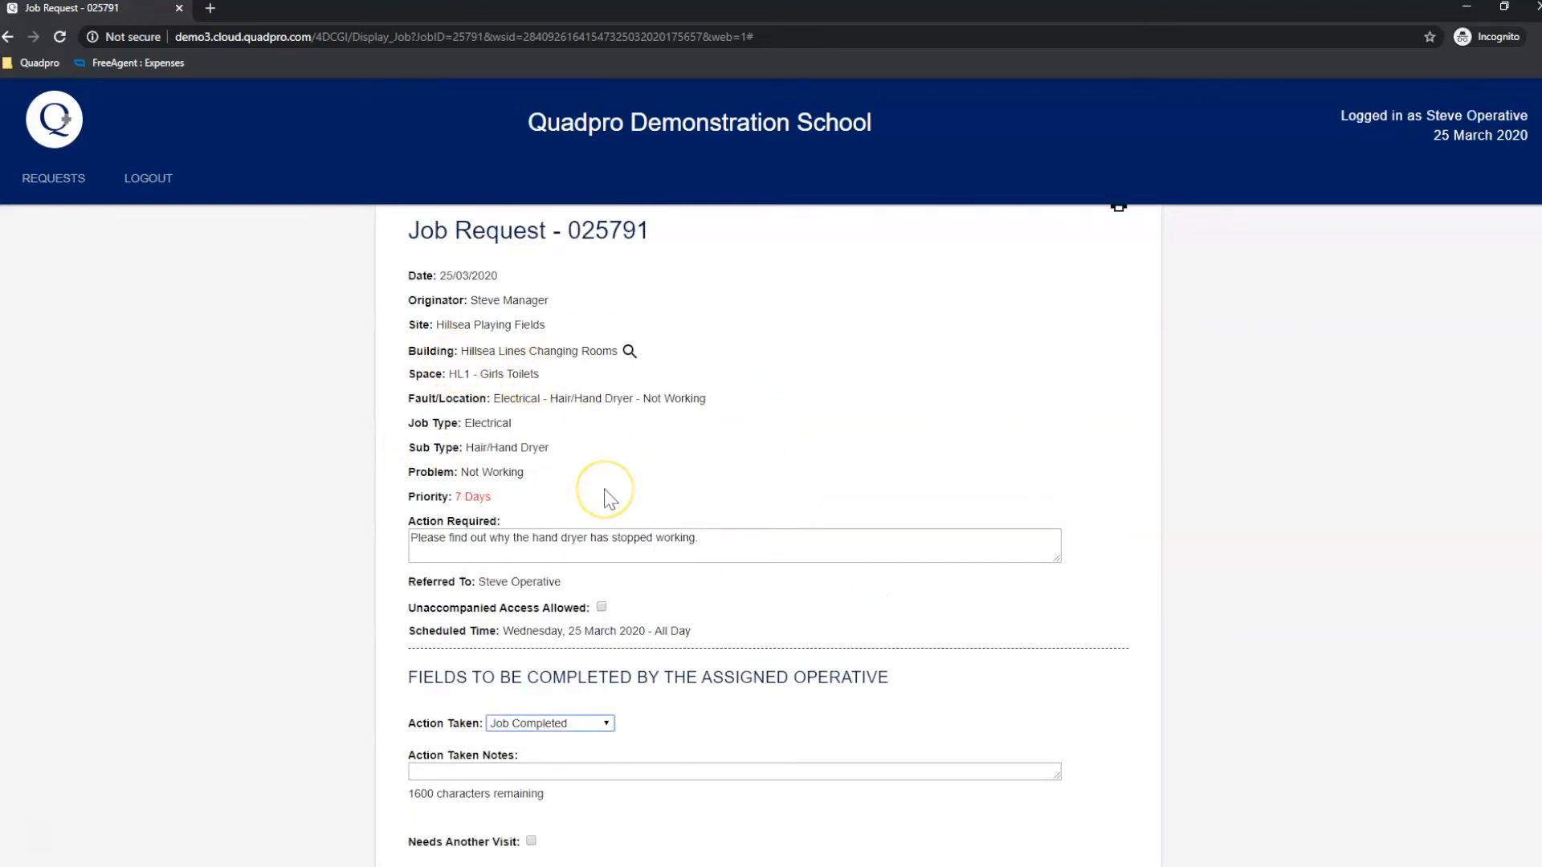
{"action": "scroll", "coordinate": [687, 530], "scroll_direction": "down", "scroll_amount": 2}
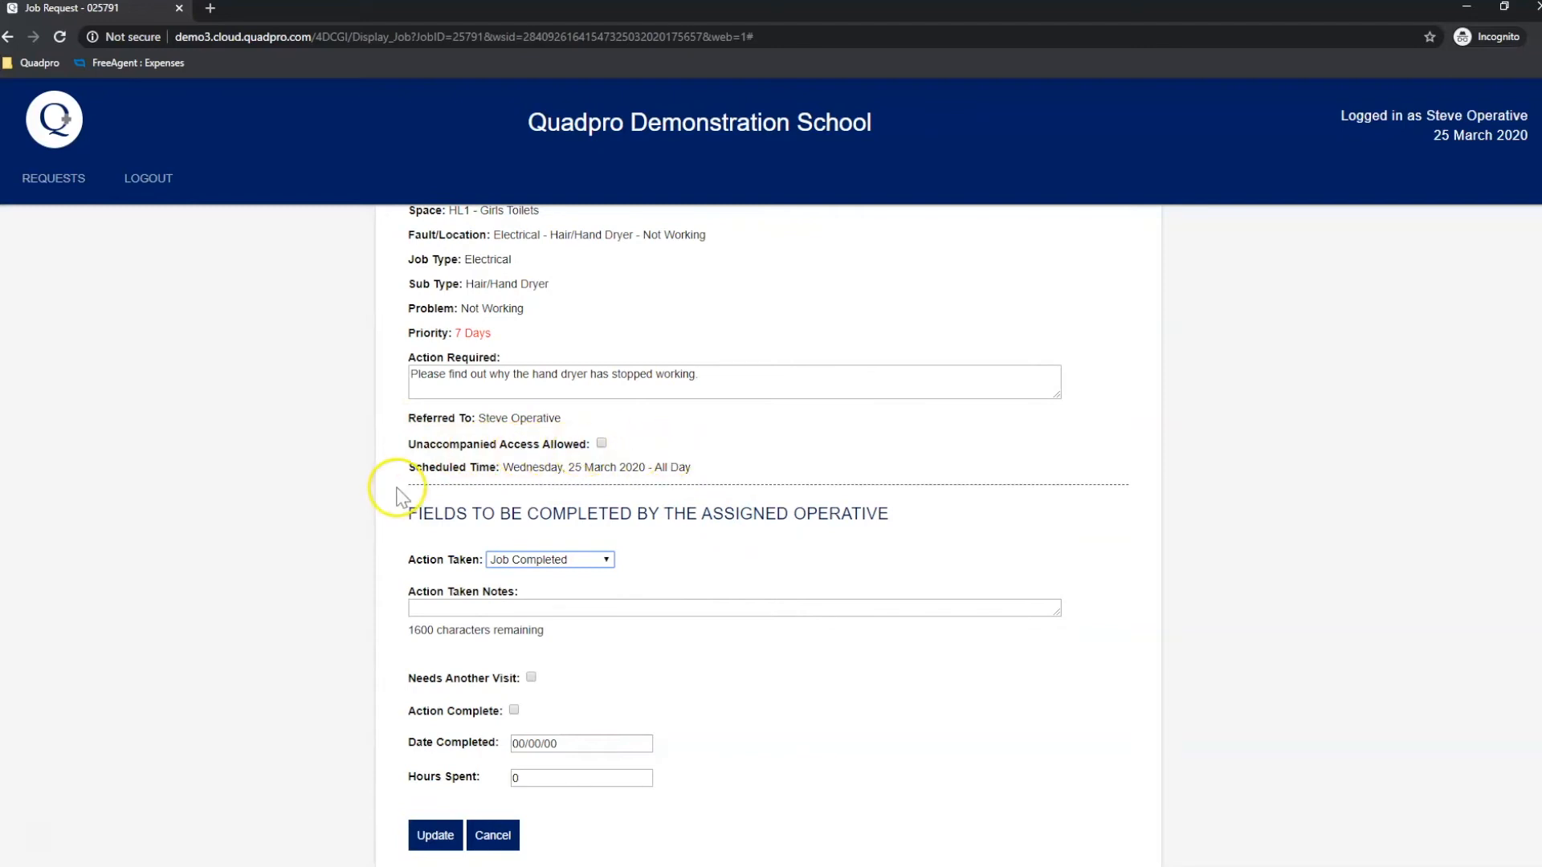
{"action": "scroll", "coordinate": [402, 486], "scroll_direction": "down", "scroll_amount": 1}
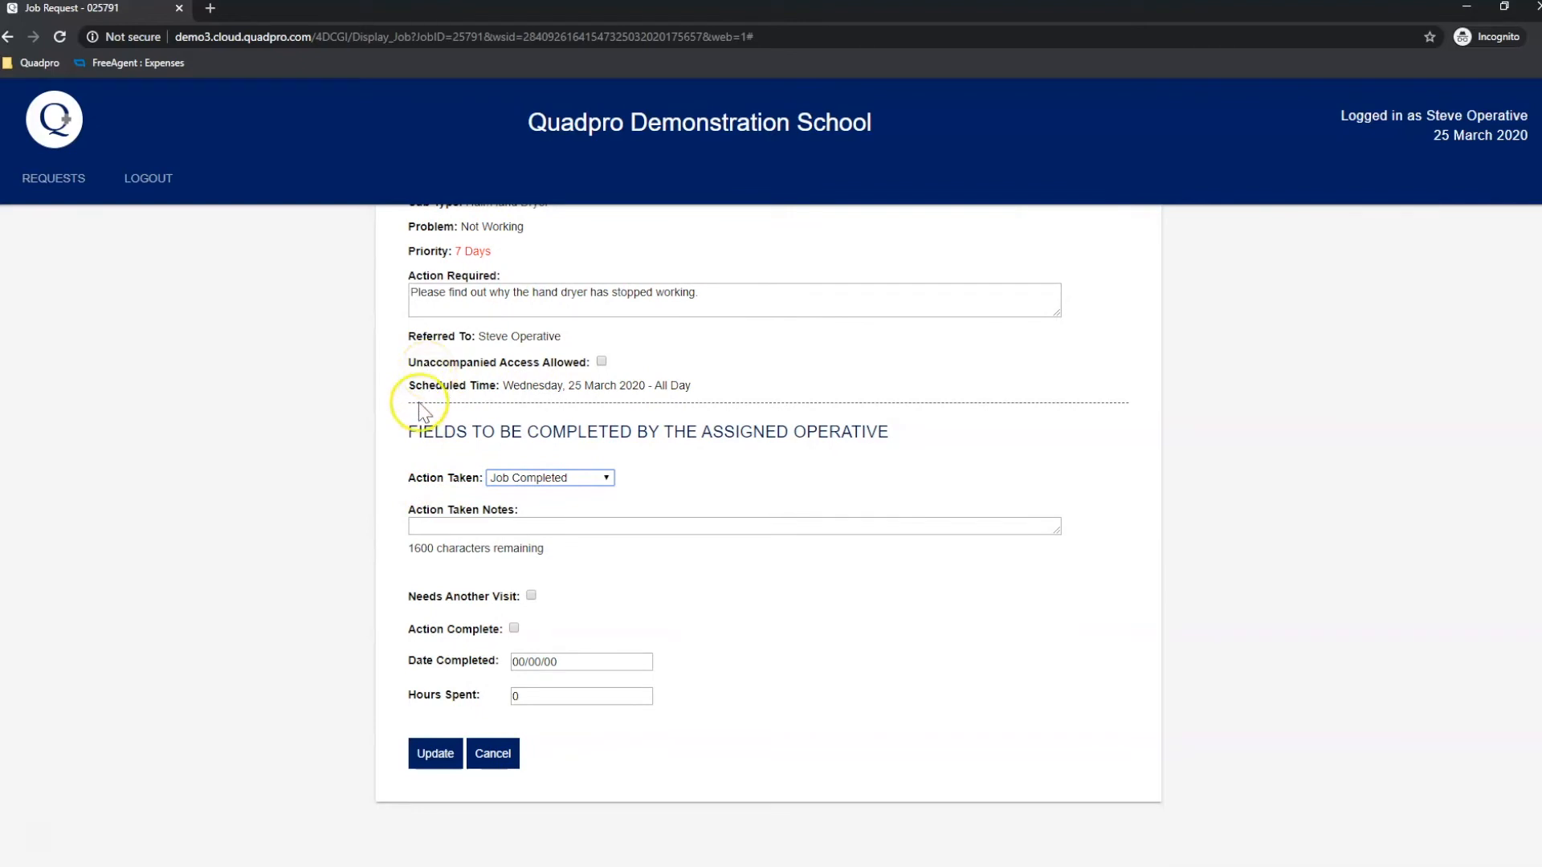
{"action": "scroll", "coordinate": [424, 413], "scroll_direction": "up", "scroll_amount": 4}
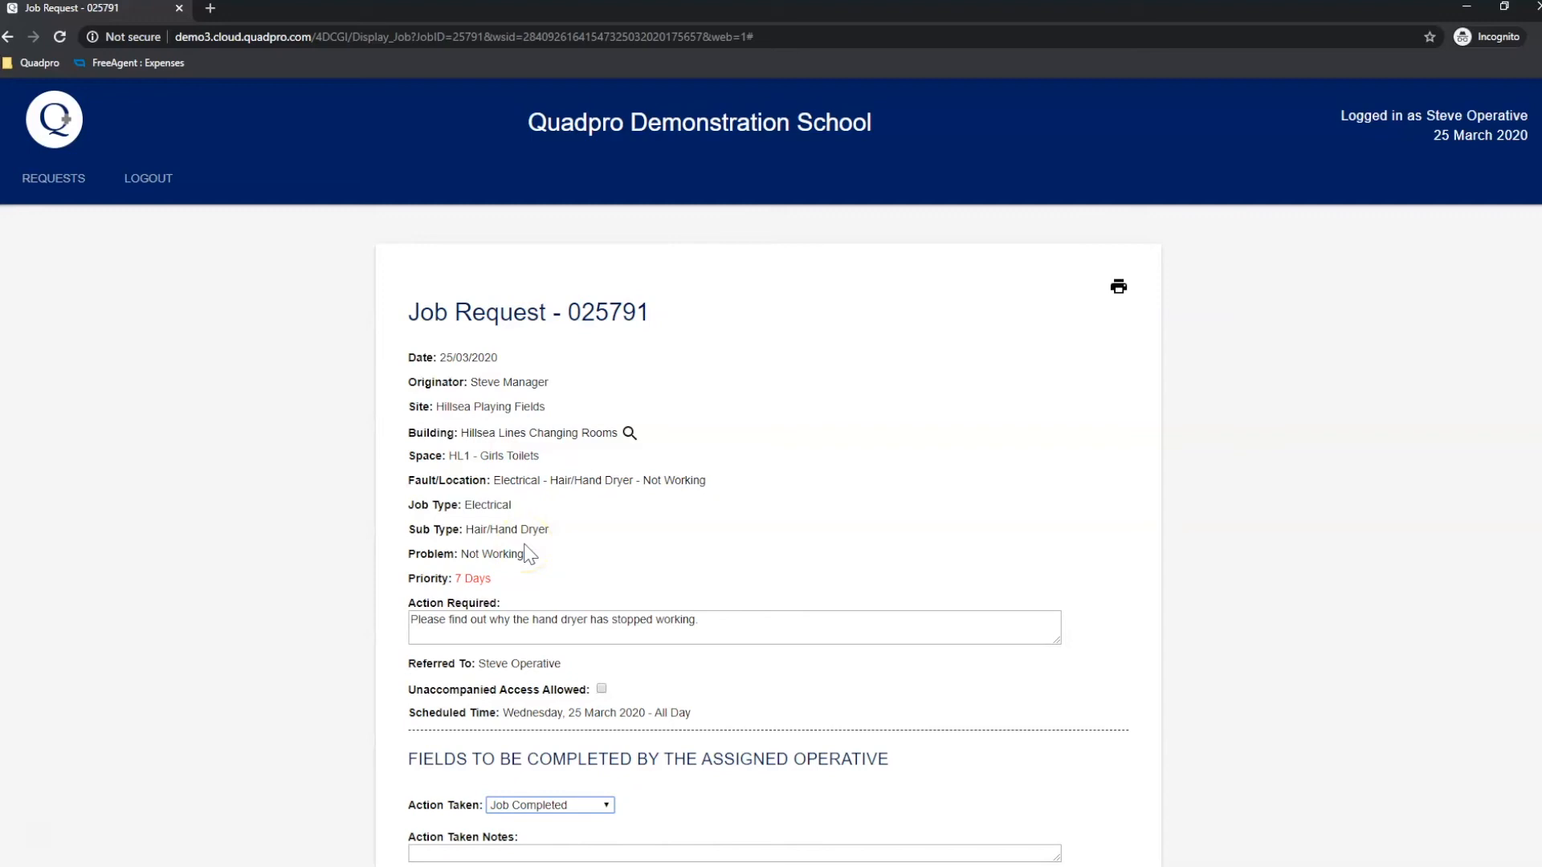
{"action": "scroll", "coordinate": [528, 555], "scroll_direction": "down", "scroll_amount": 4}
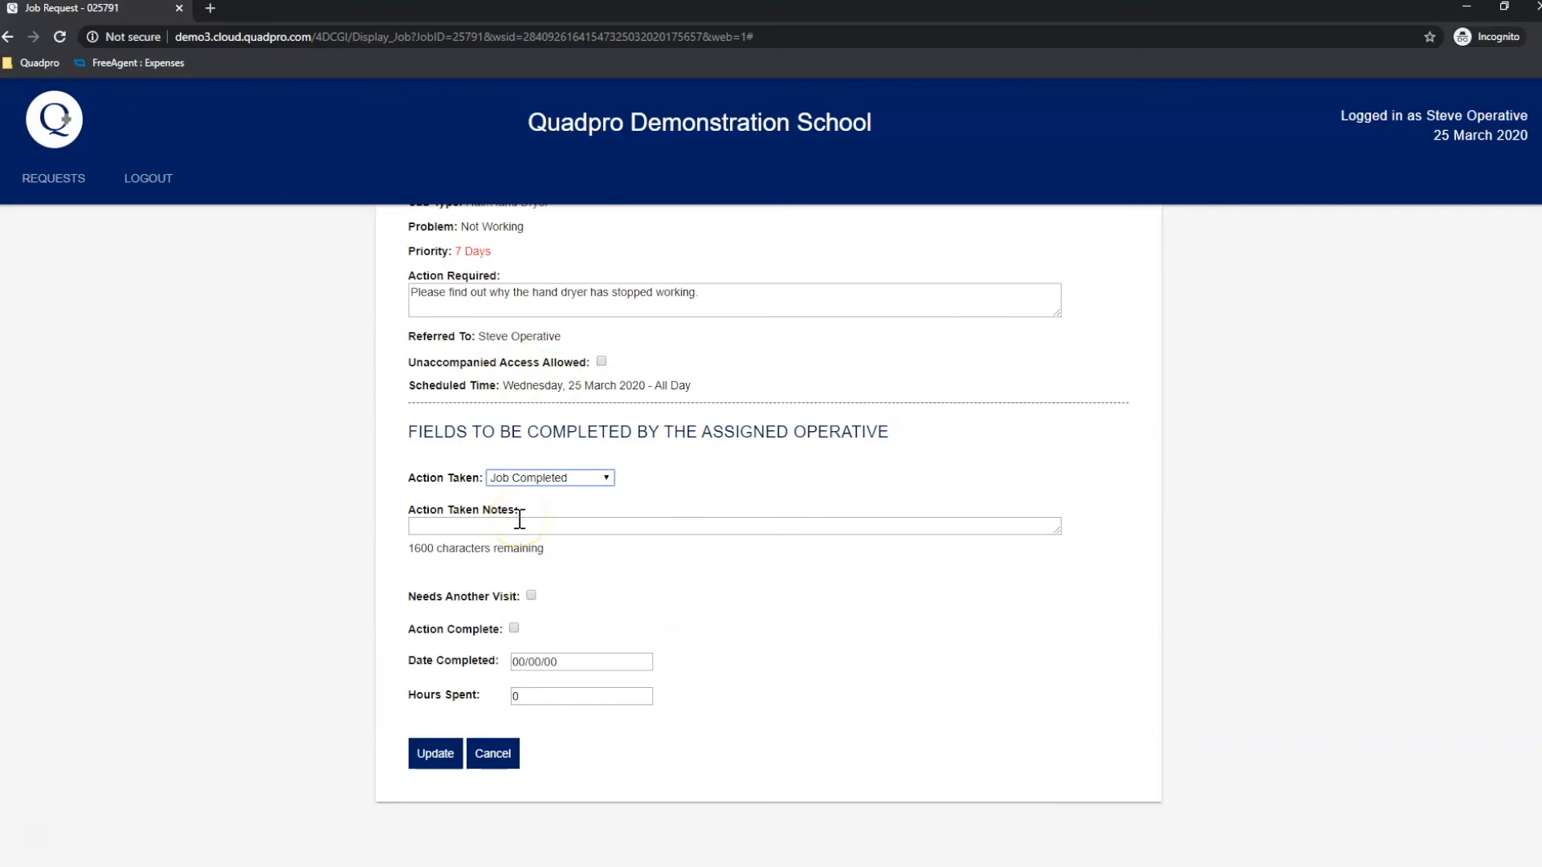
{"action": "scroll", "coordinate": [506, 530], "scroll_direction": "down", "scroll_amount": 1}
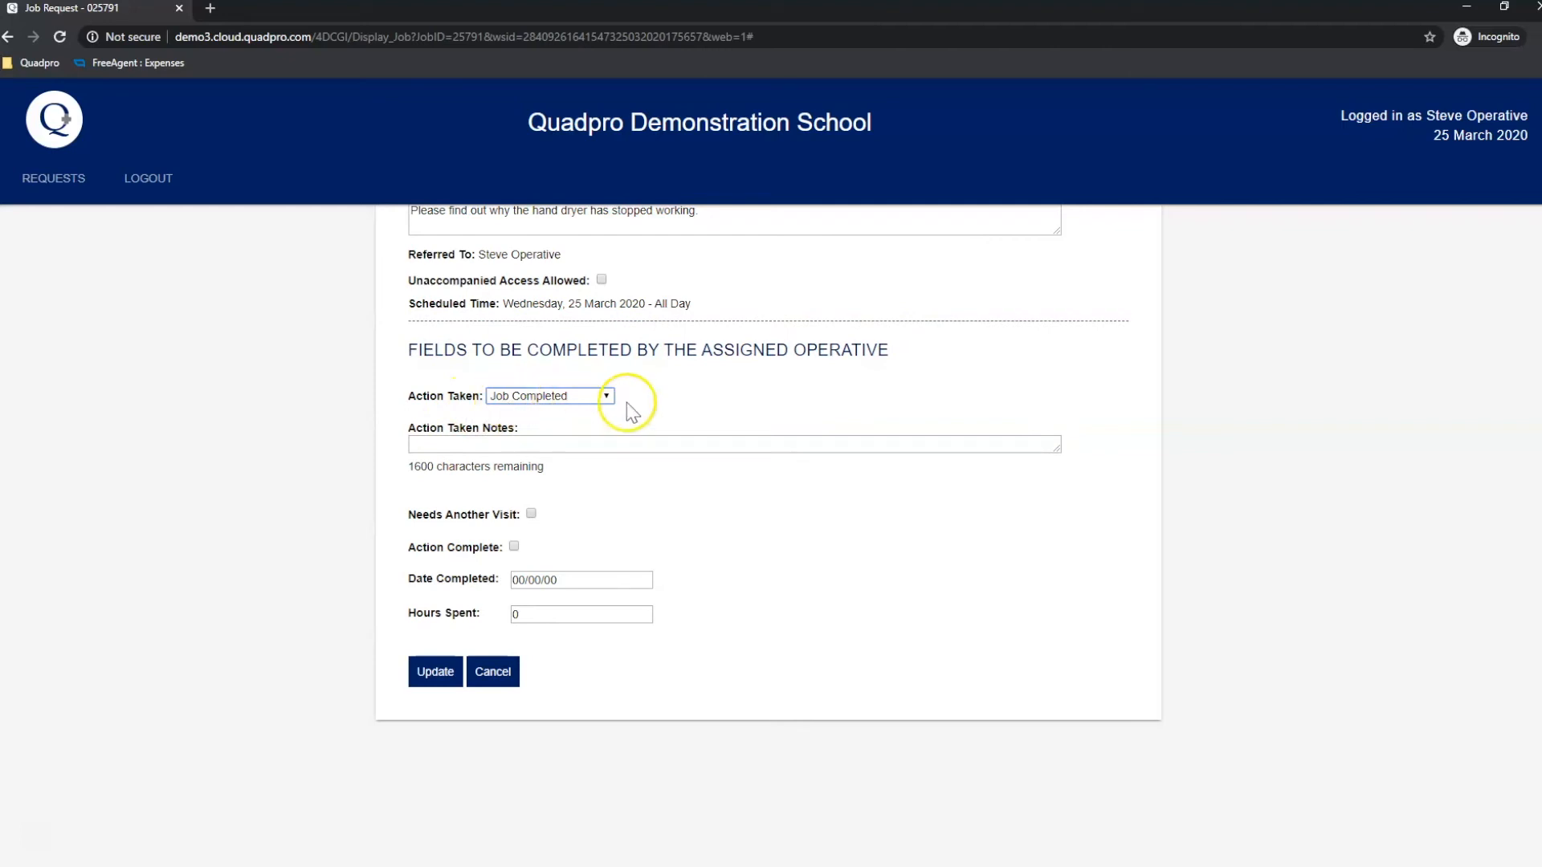
{"action": "left_click", "coordinate": [482, 443]}
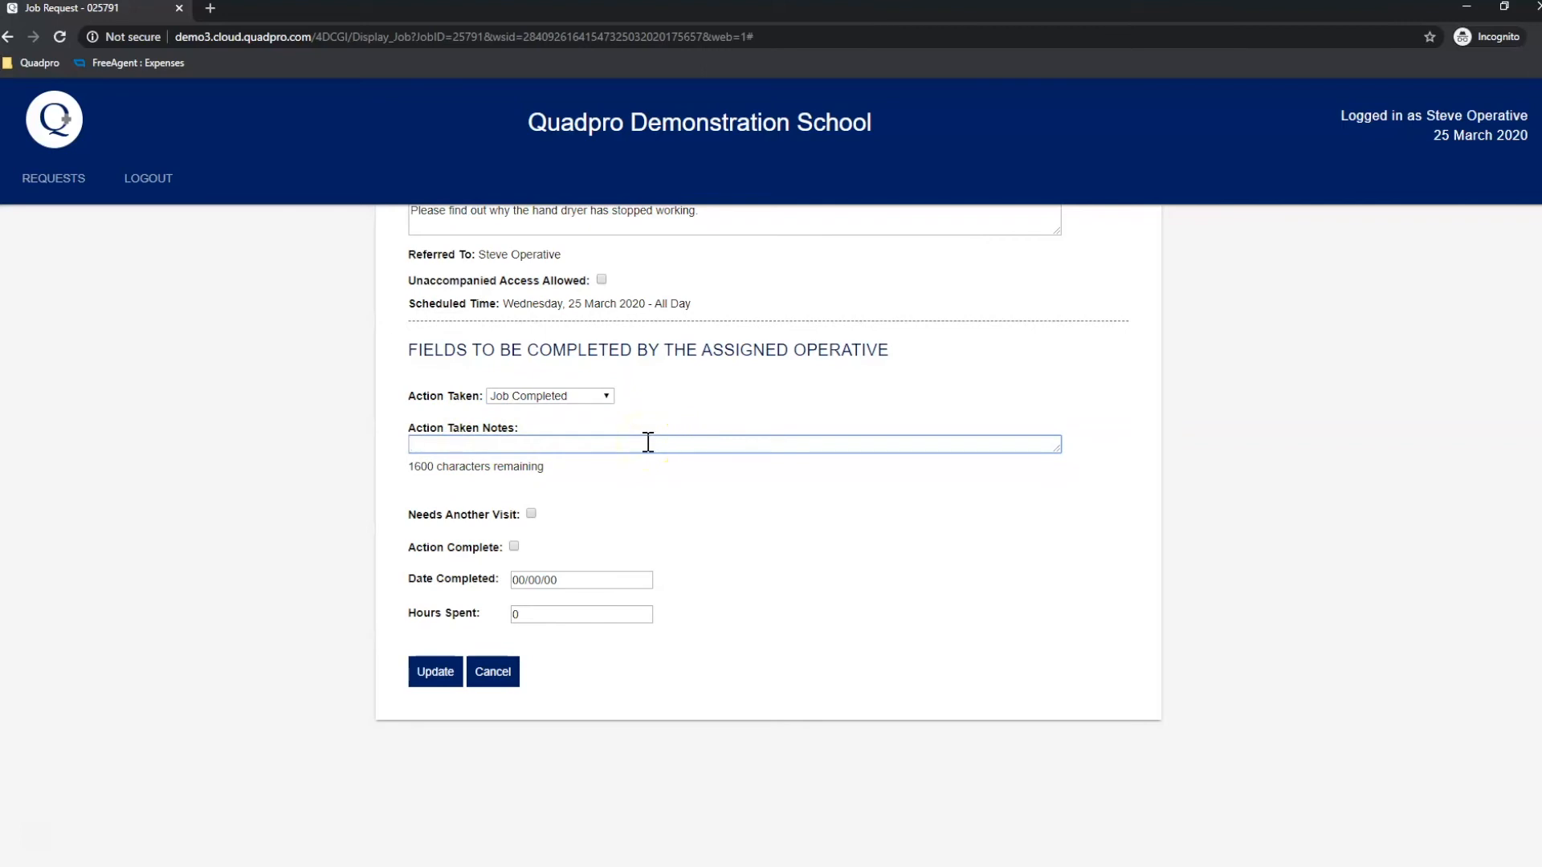
{"action": "type", "text": "The fuse needed replacing"}
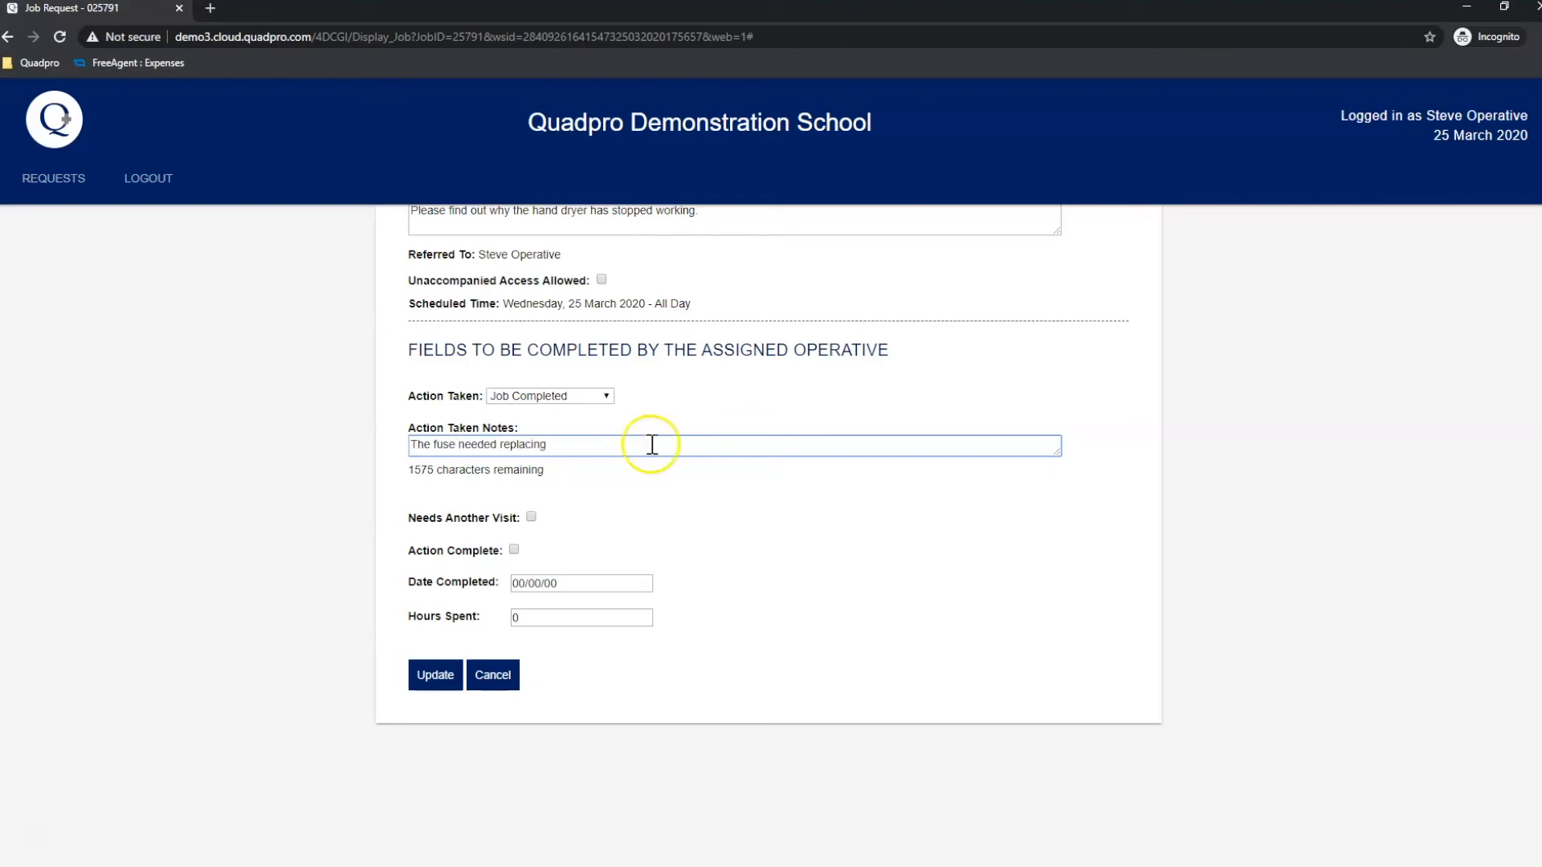
{"action": "type", "text": "."}
- Mark the job's action as complete and set the hours spent to 1
{"action": "scroll", "coordinate": [671, 498], "scroll_direction": "down", "scroll_amount": 1}
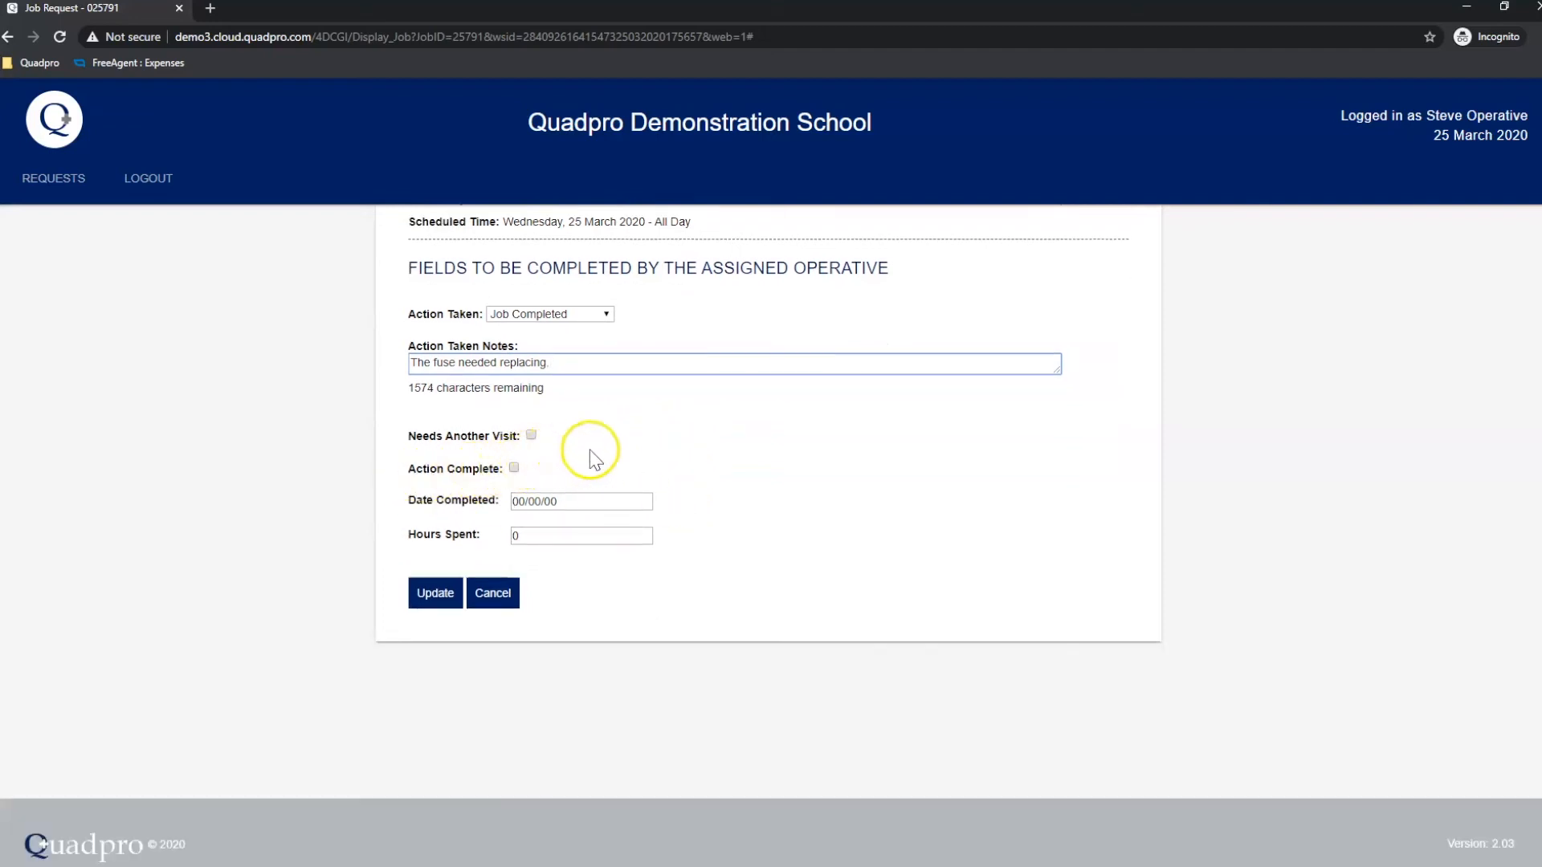
{"action": "left_click", "coordinate": [514, 467]}
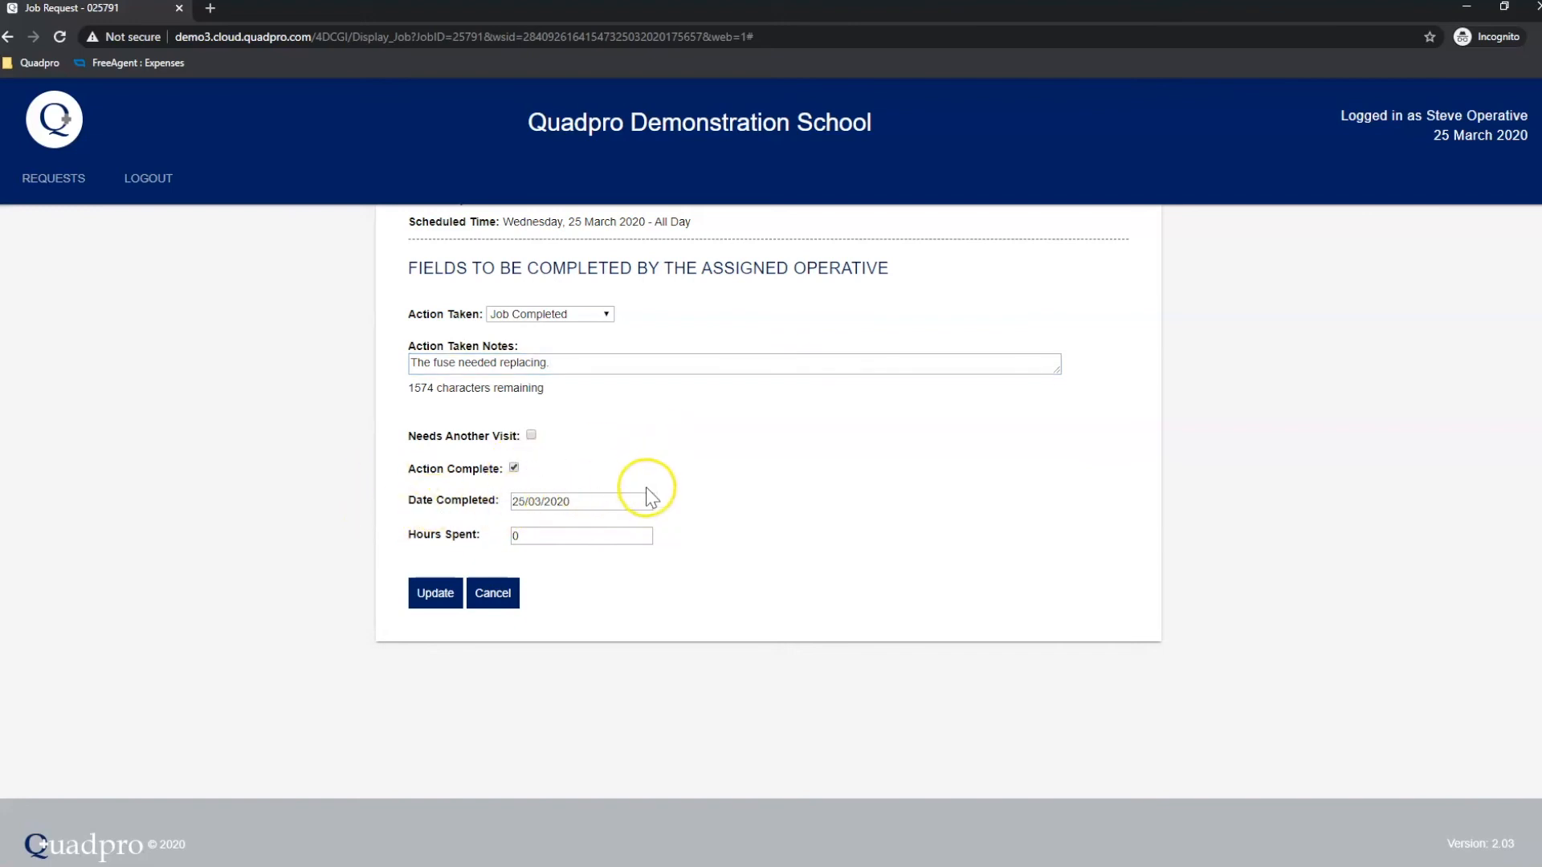
{"action": "scroll", "coordinate": [787, 493], "scroll_direction": "down", "scroll_amount": 1}
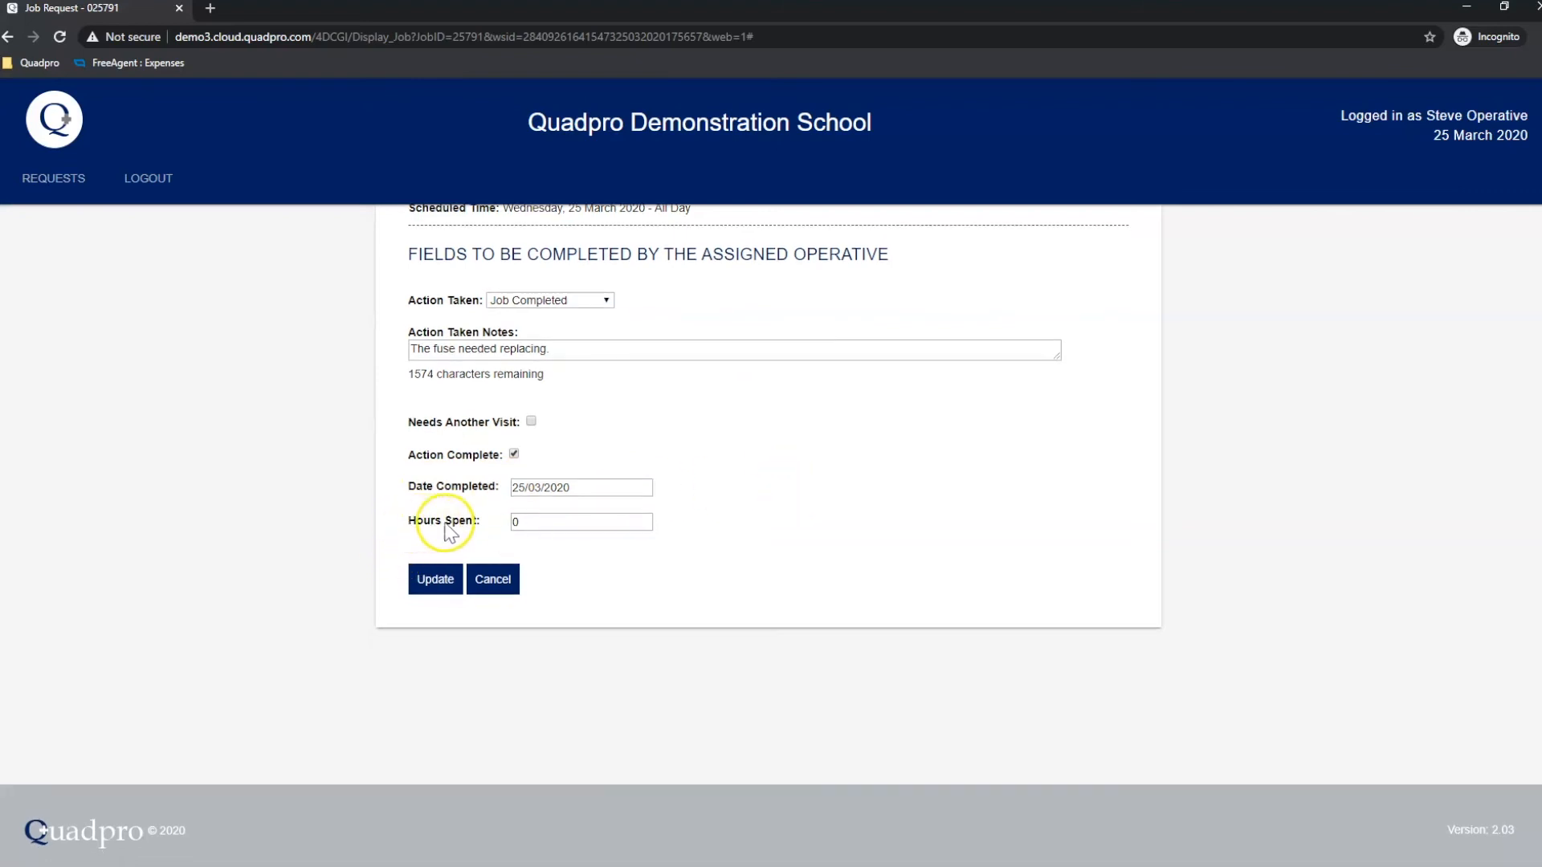
{"action": "left_click", "coordinate": [550, 525]}
{"action": "key", "text": "BackSpace"}
{"action": "type", "text": "1"}
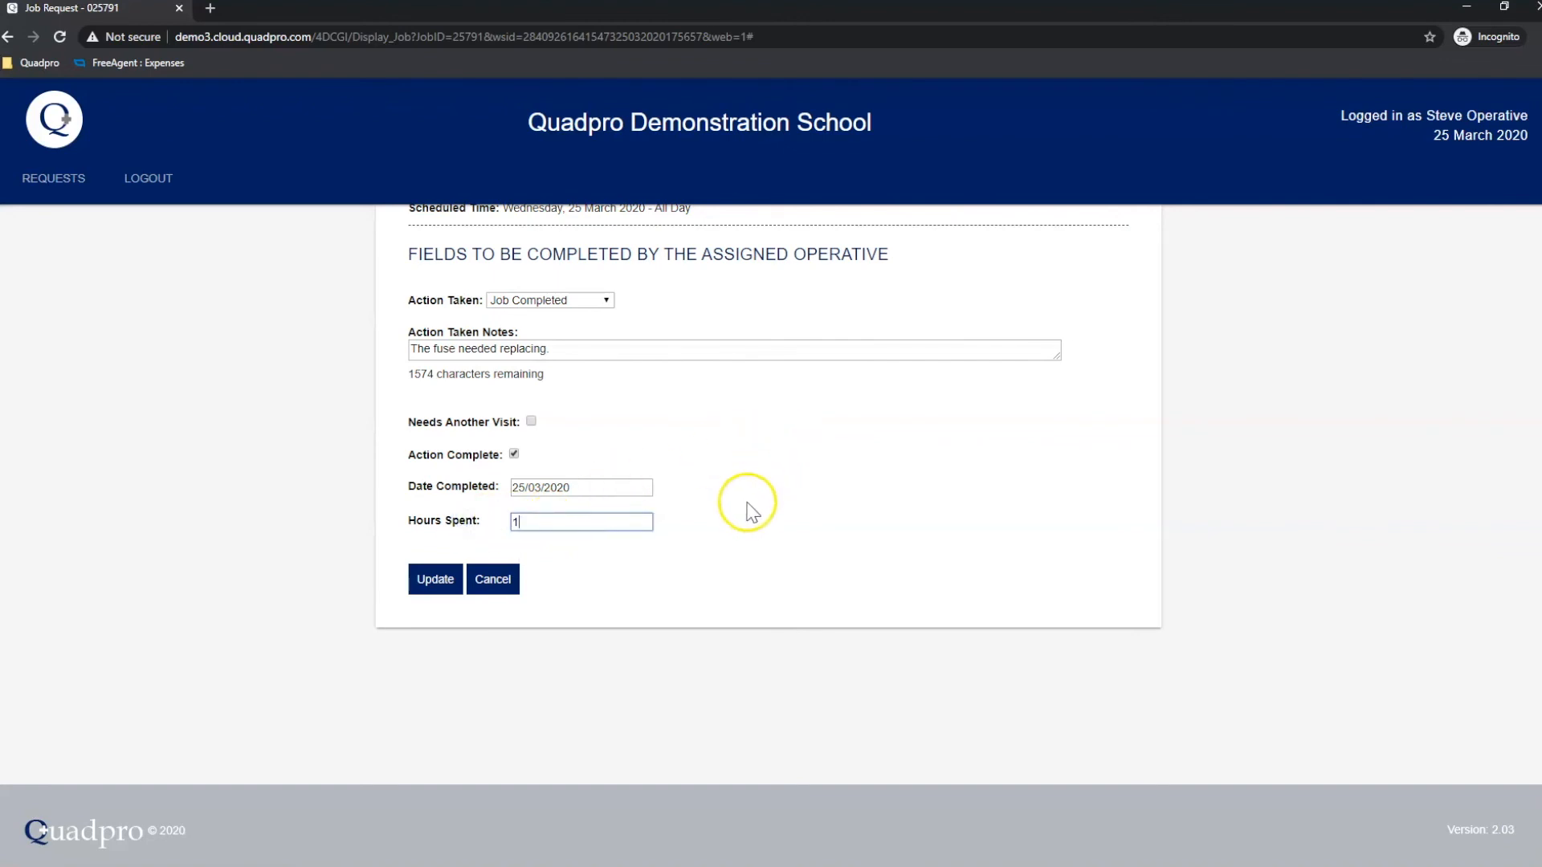
- Save the updated job request and return to the list of requests
{"action": "left_click", "coordinate": [436, 585]}
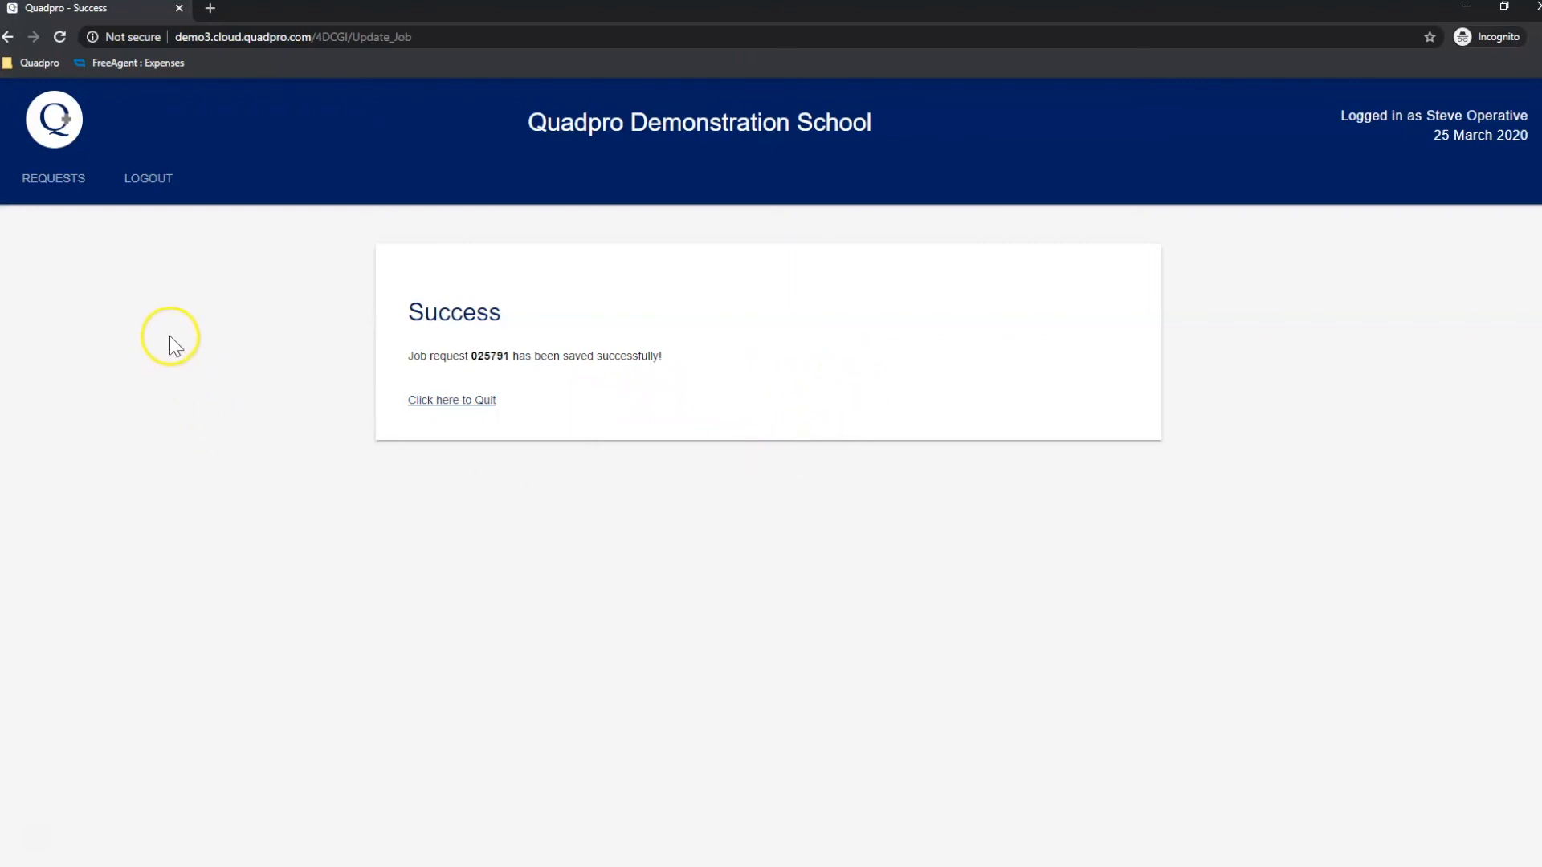
{"action": "left_click", "coordinate": [54, 182]}
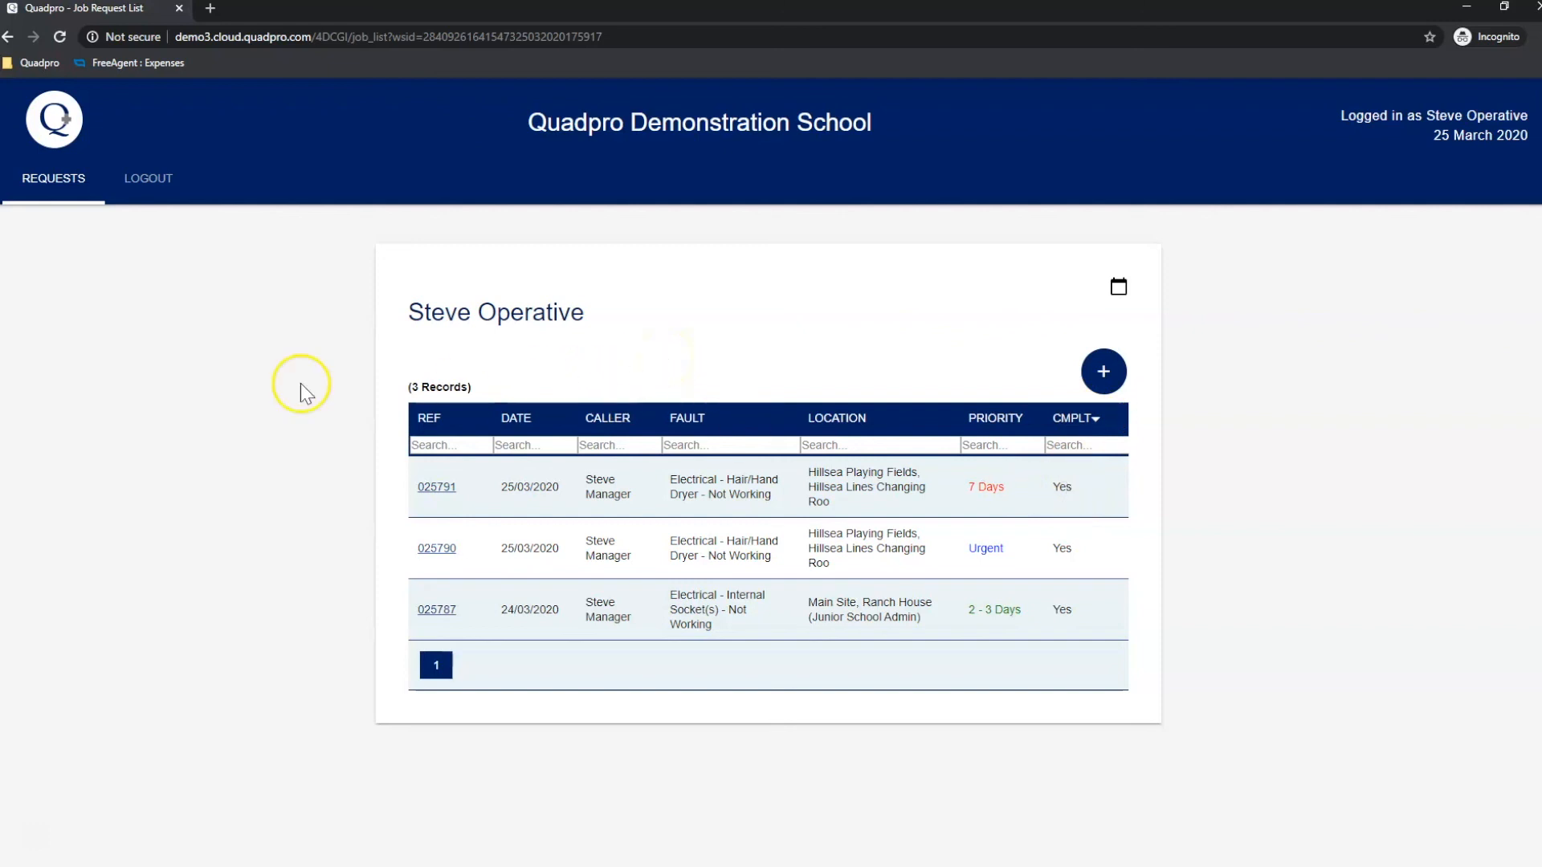
- Log out of the operative's account
{"action": "left_click", "coordinate": [143, 191]}
{"action": "left_click", "coordinate": [150, 191]}
{"action": "left_click", "coordinate": [38, 841]}
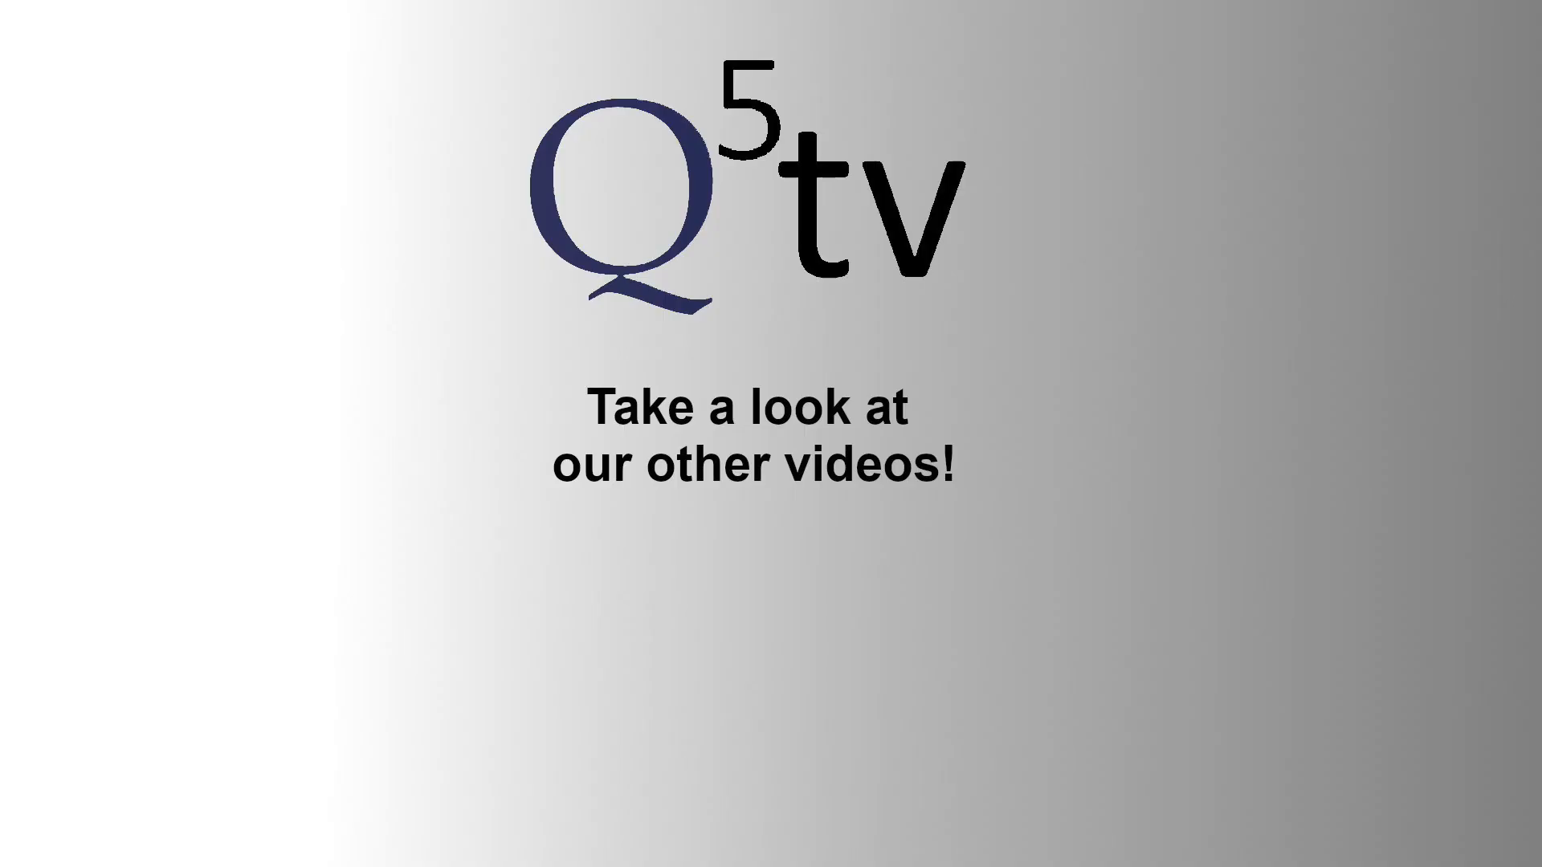